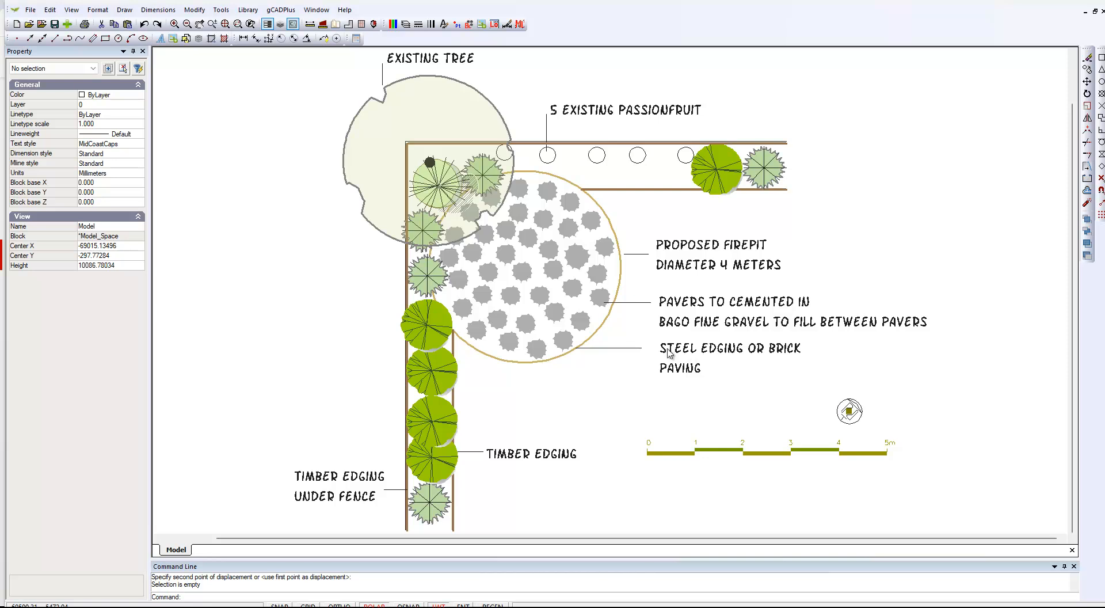
# Create a new layout with A3, 297 x 420 paper in landscape orientation.
pyautogui.click(98, 10)
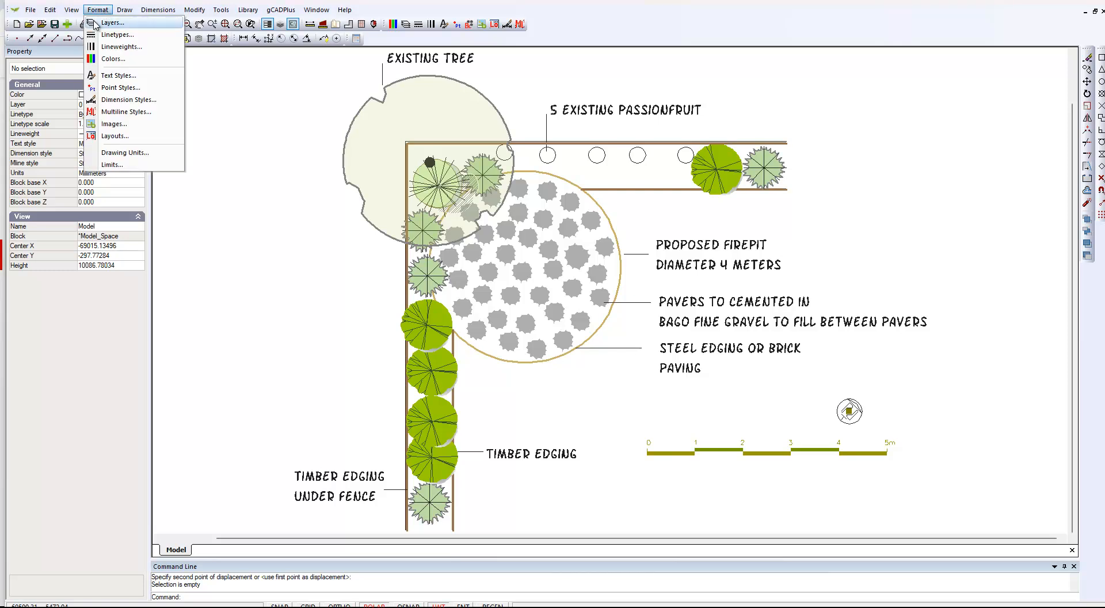
pyautogui.click(121, 137)
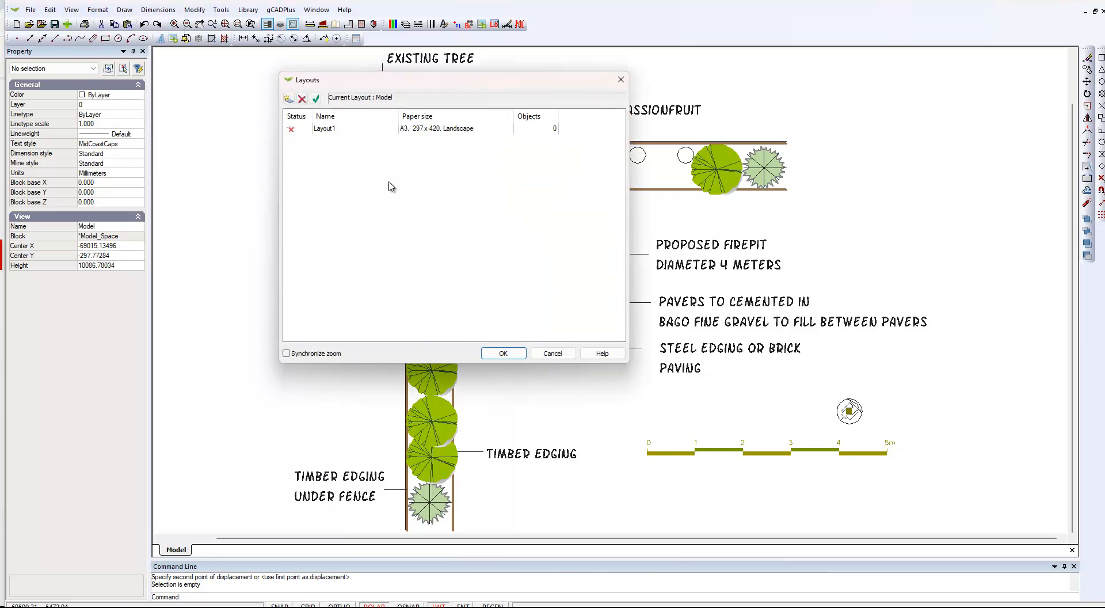
pyautogui.click(288, 99)
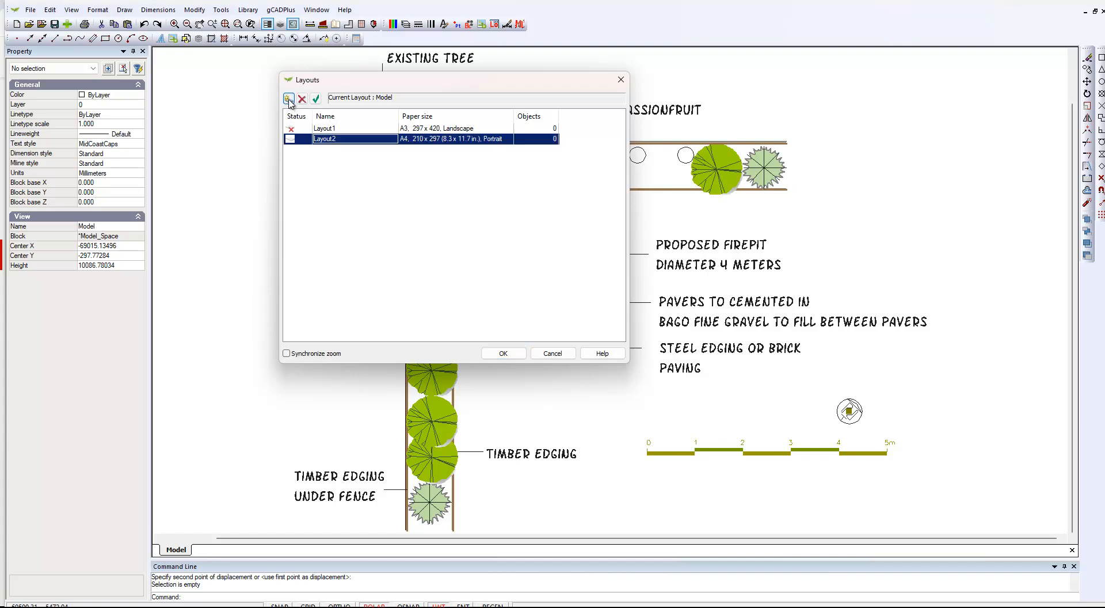
pyautogui.click(504, 143)
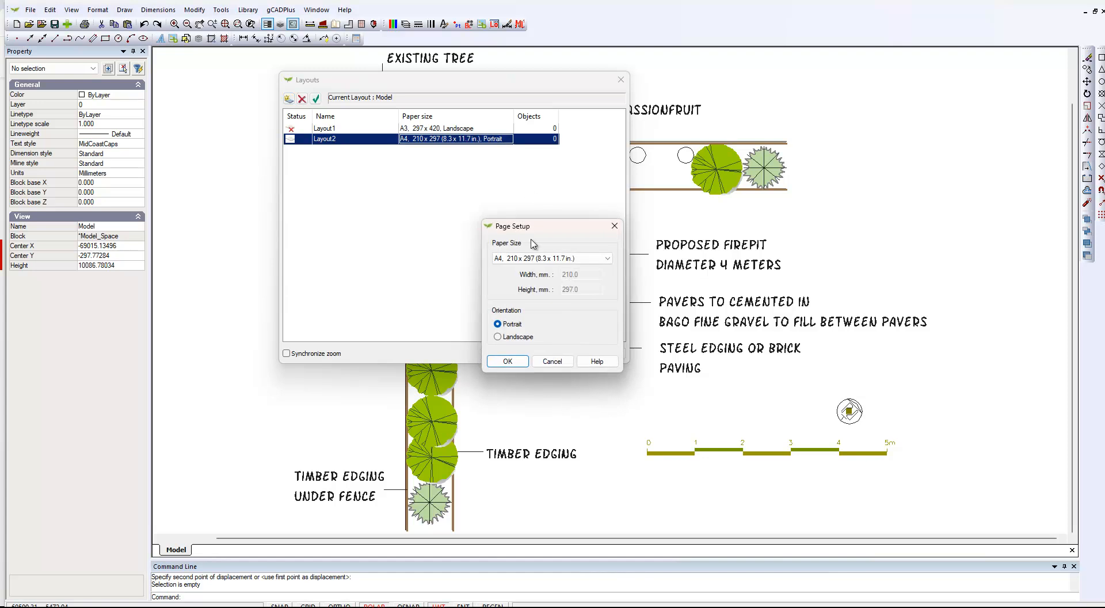
pyautogui.click(609, 260)
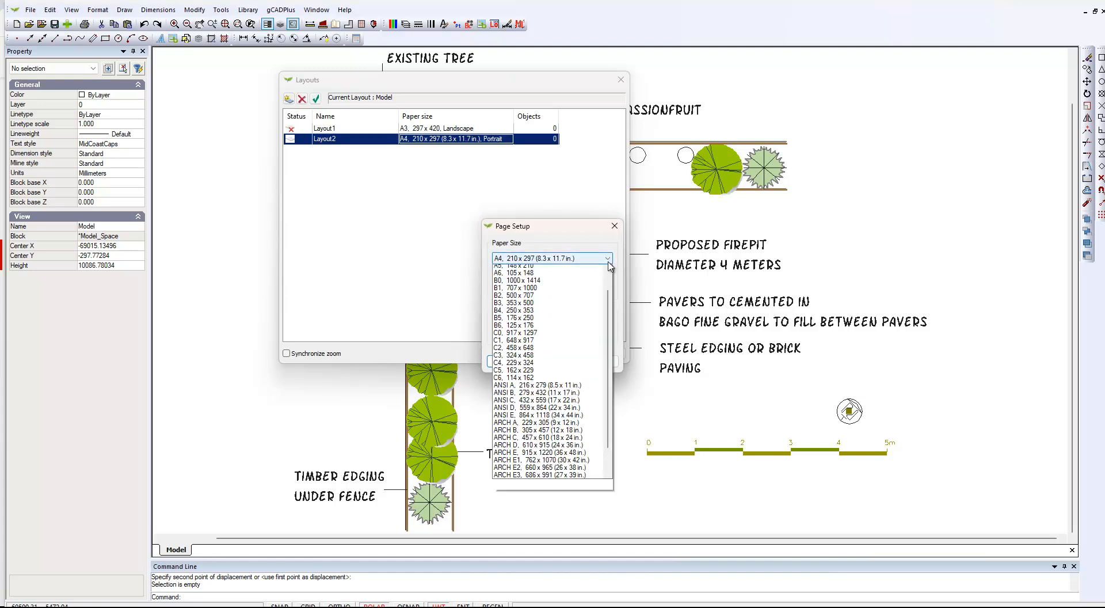
pyautogui.moveTo(609, 334); pyautogui.dragTo(611, 321)
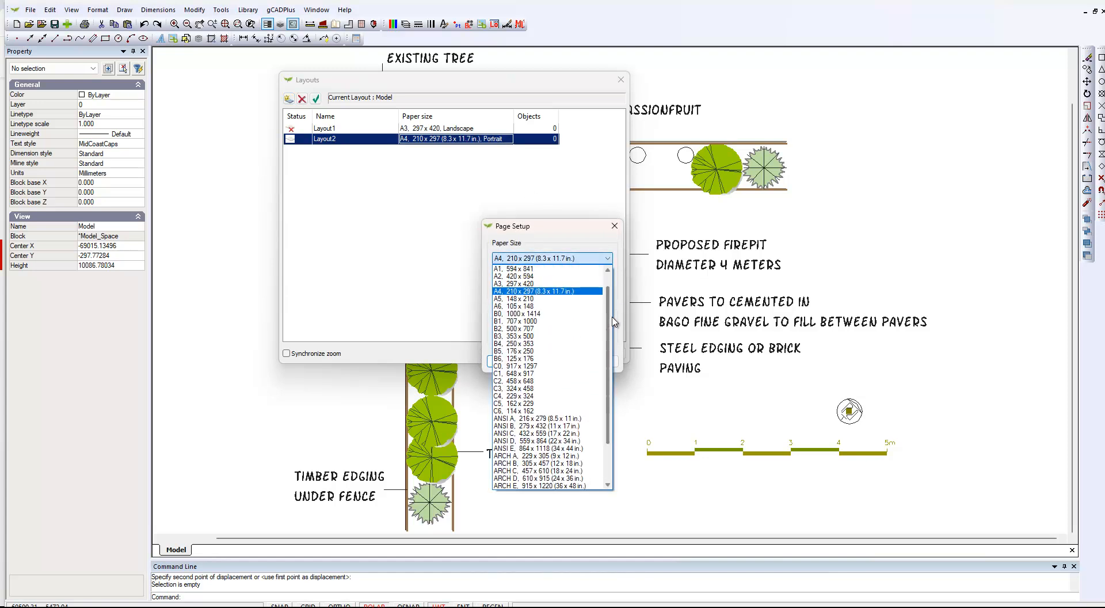
pyautogui.click(520, 284)
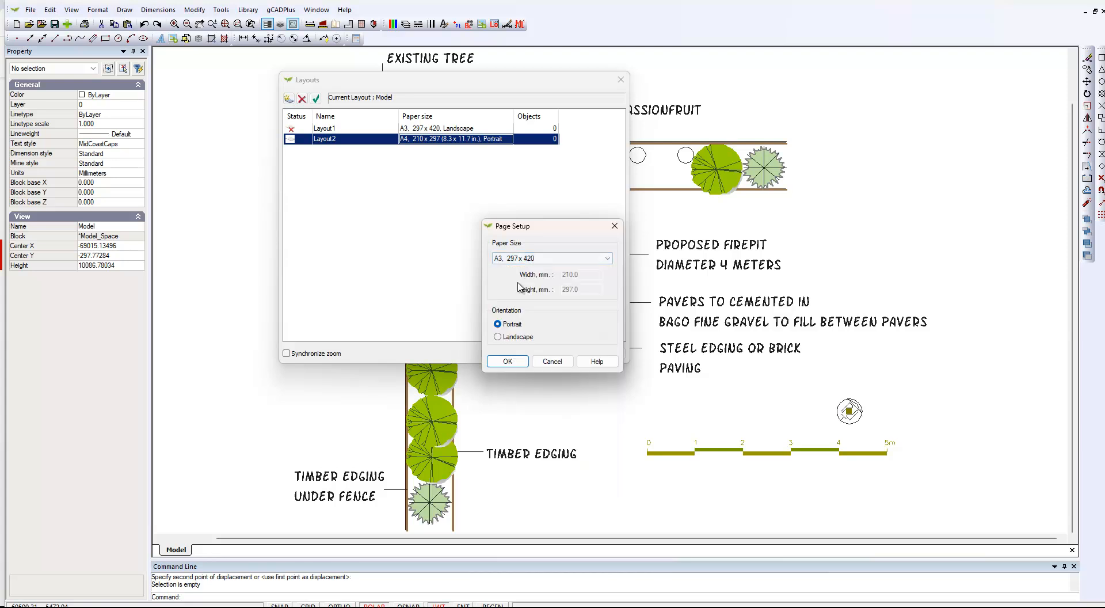
pyautogui.click(498, 337)
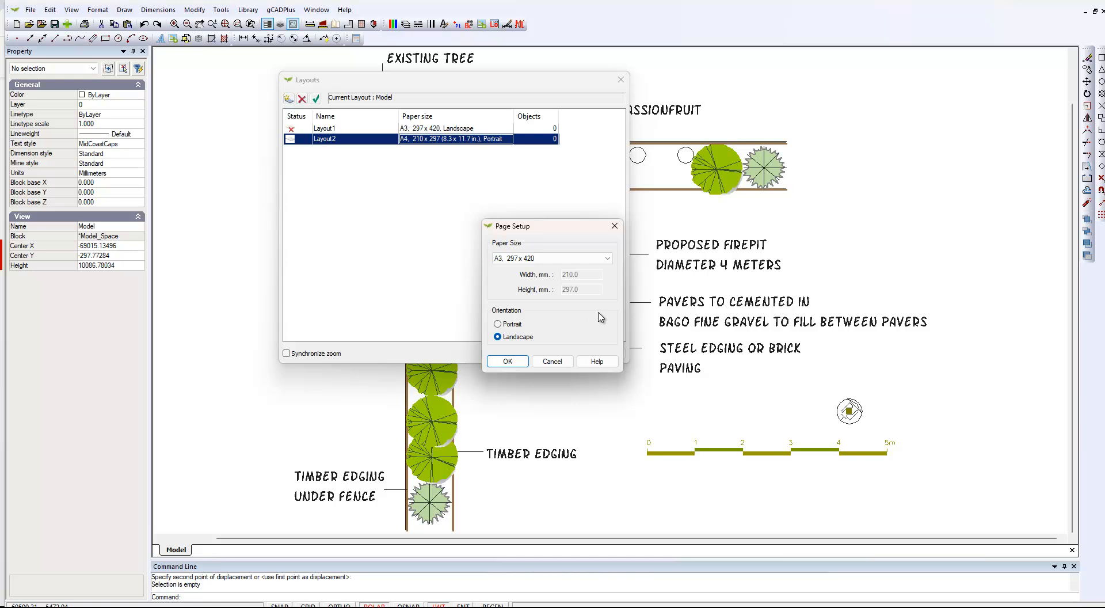
pyautogui.click(508, 361)
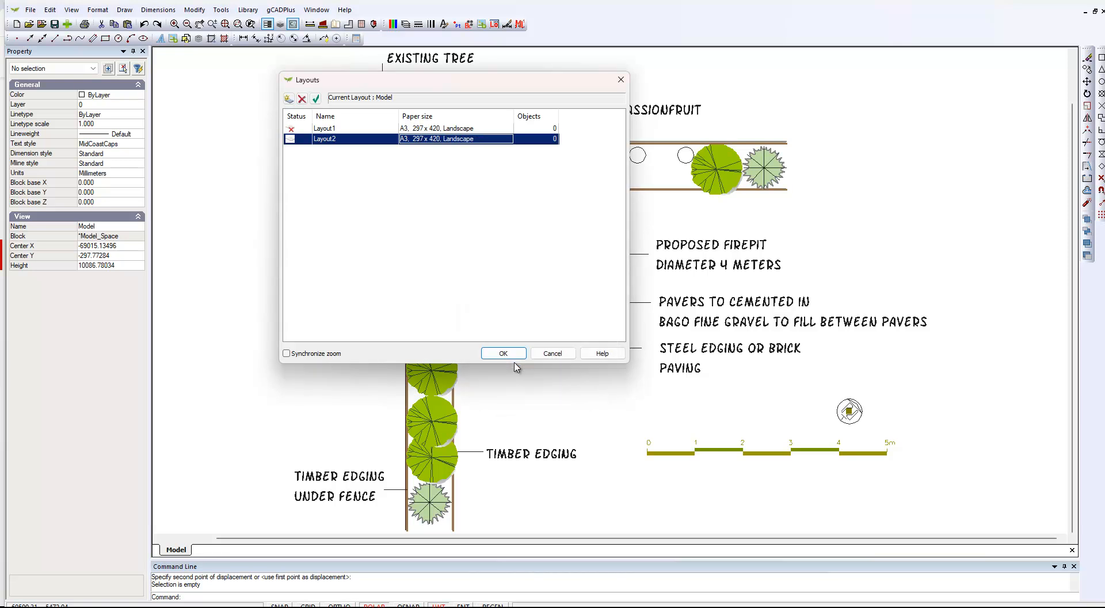
pyautogui.click(502, 353)
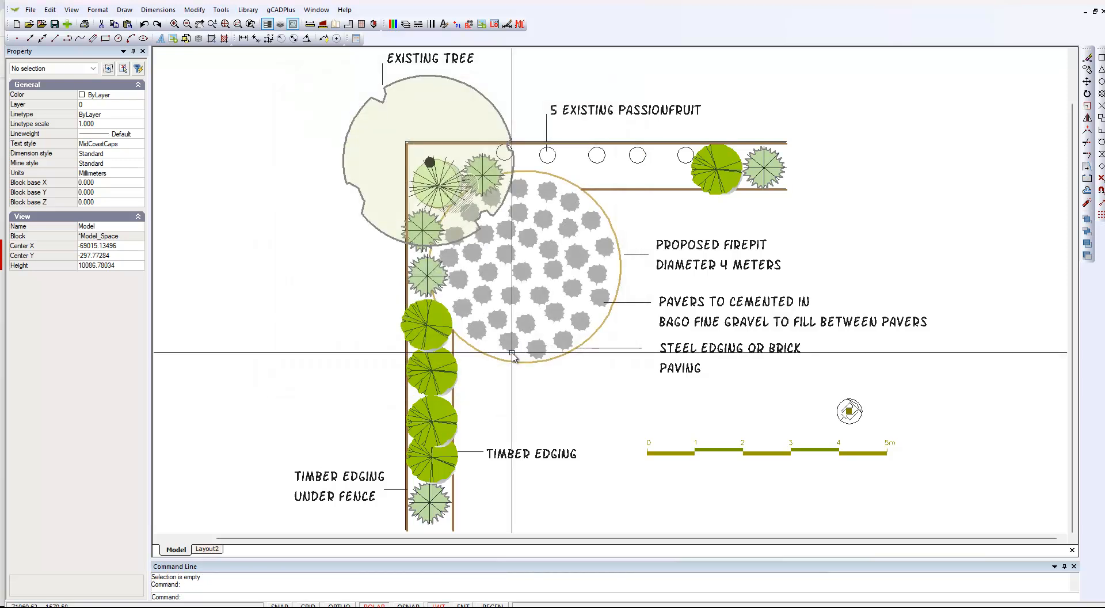
# Switch to Layout2 and fit the whole sheet in view.
pyautogui.click(207, 549)
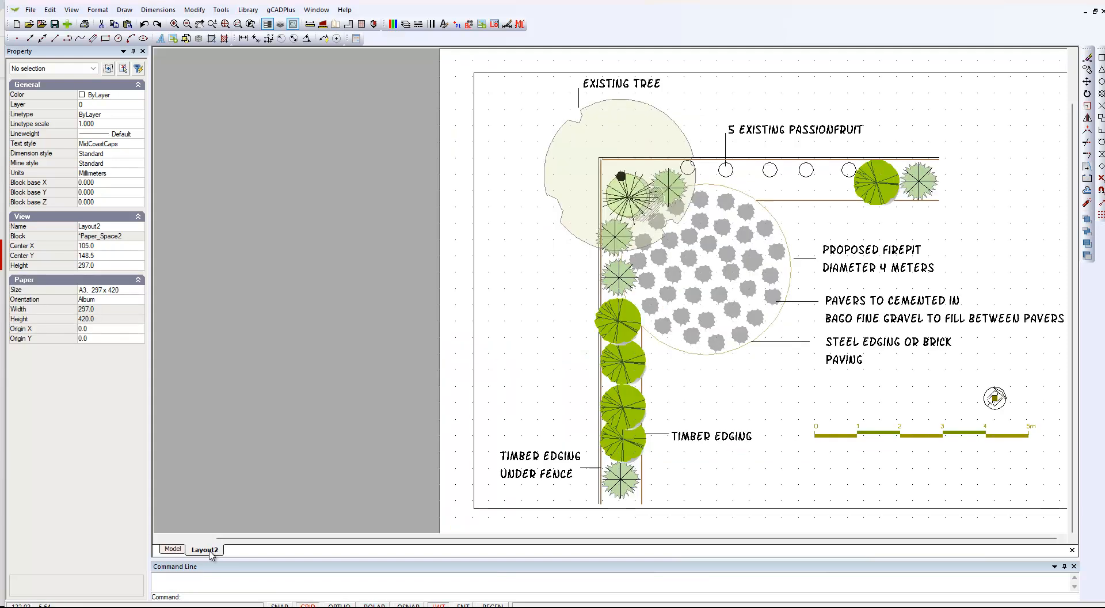
pyautogui.rightClick(339, 282)
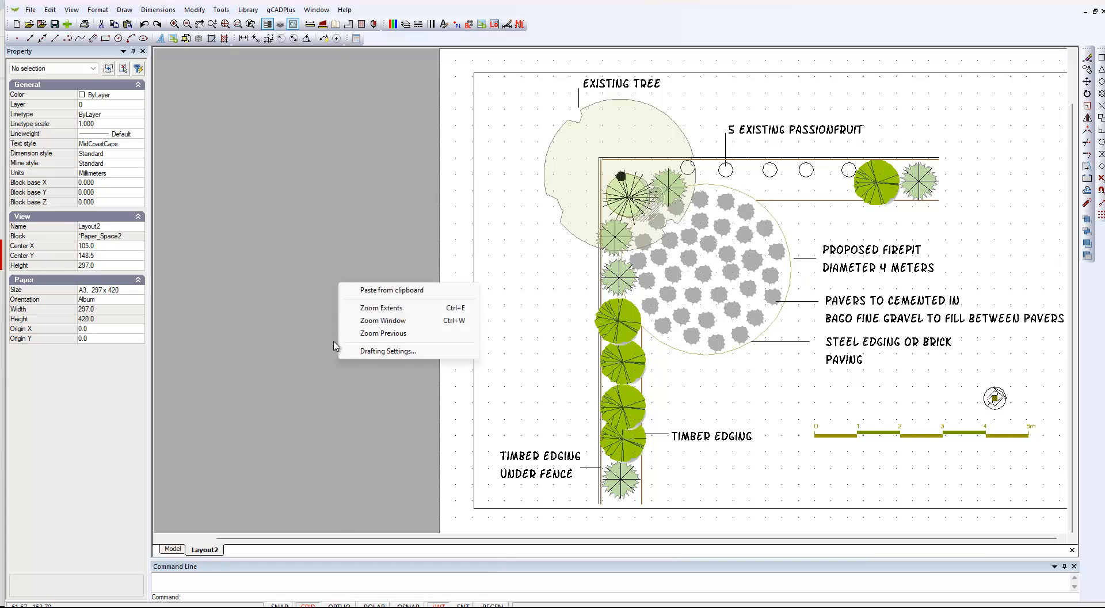
pyautogui.click(395, 309)
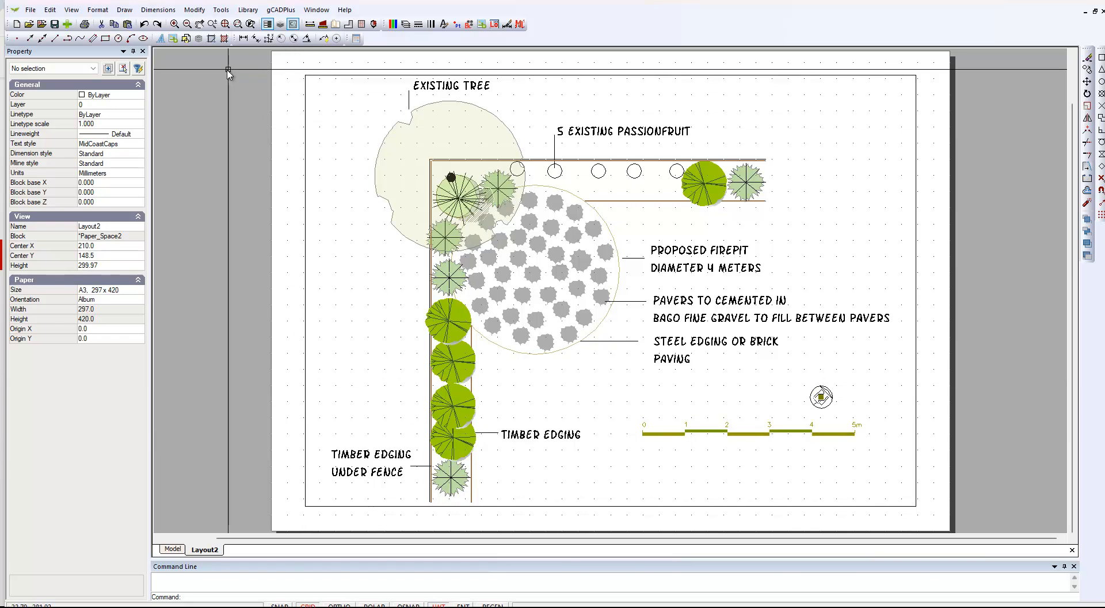
# Measure the sheet's width along its upper edge and inspect the properties of the layout's viewport.
pyautogui.click(309, 24)
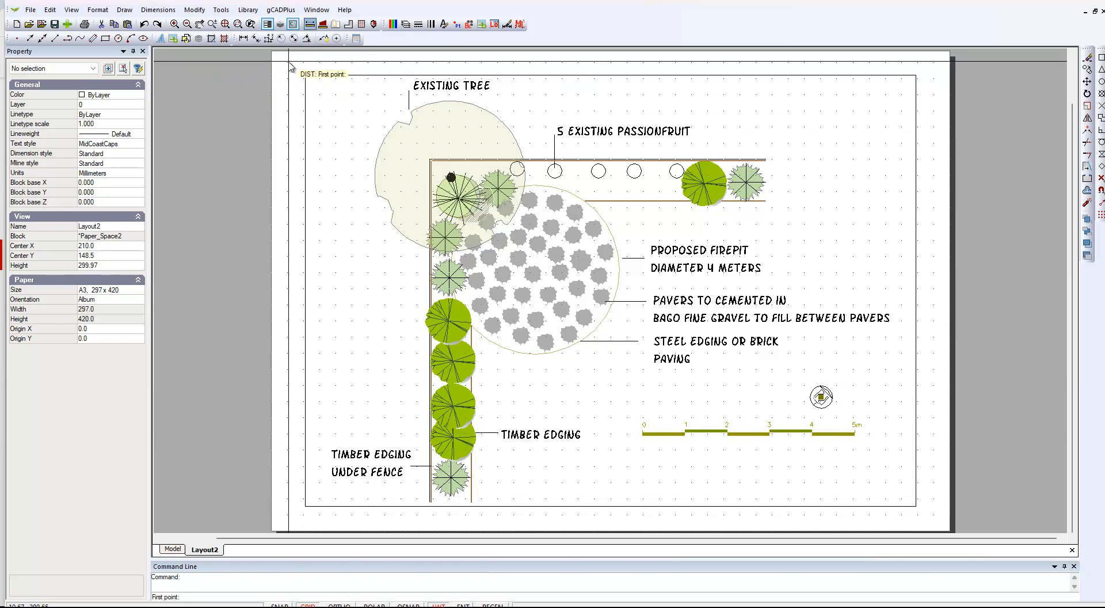
pyautogui.click(276, 57)
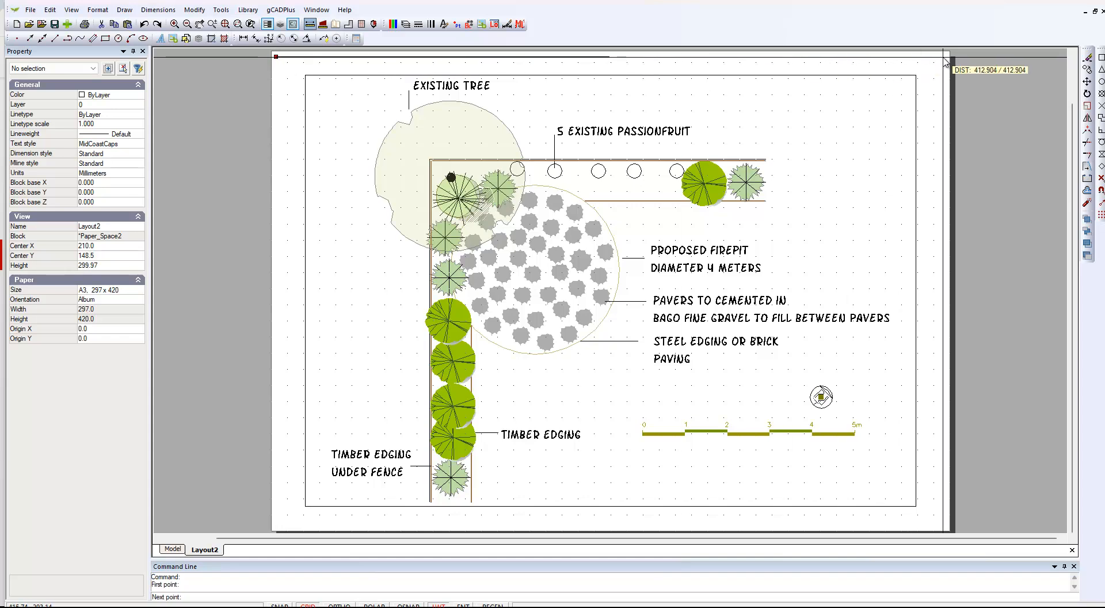
pyautogui.click(917, 60)
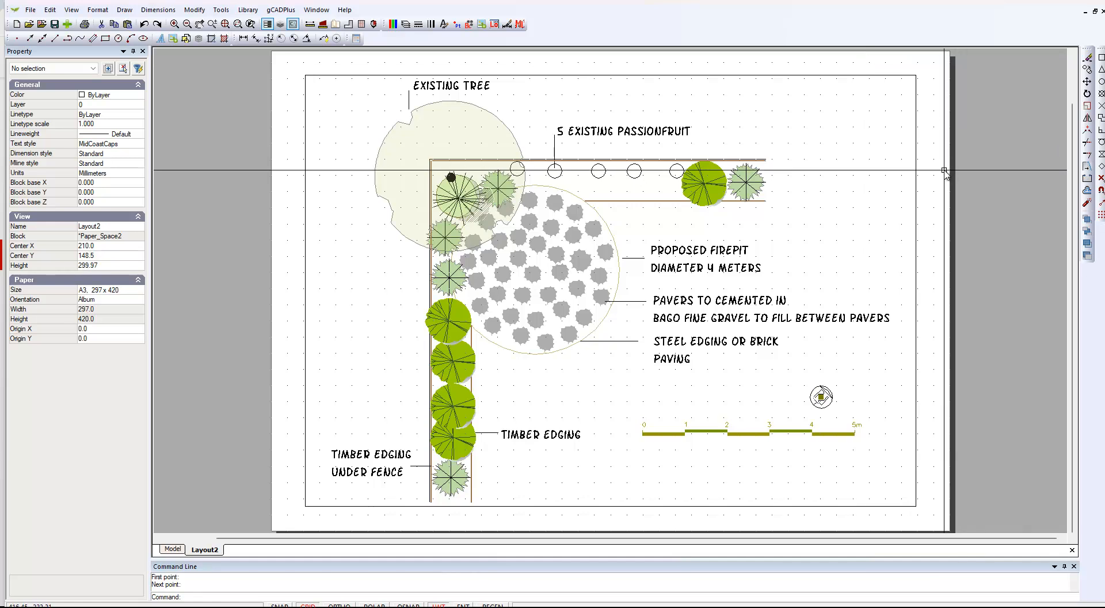
pyautogui.click(916, 115)
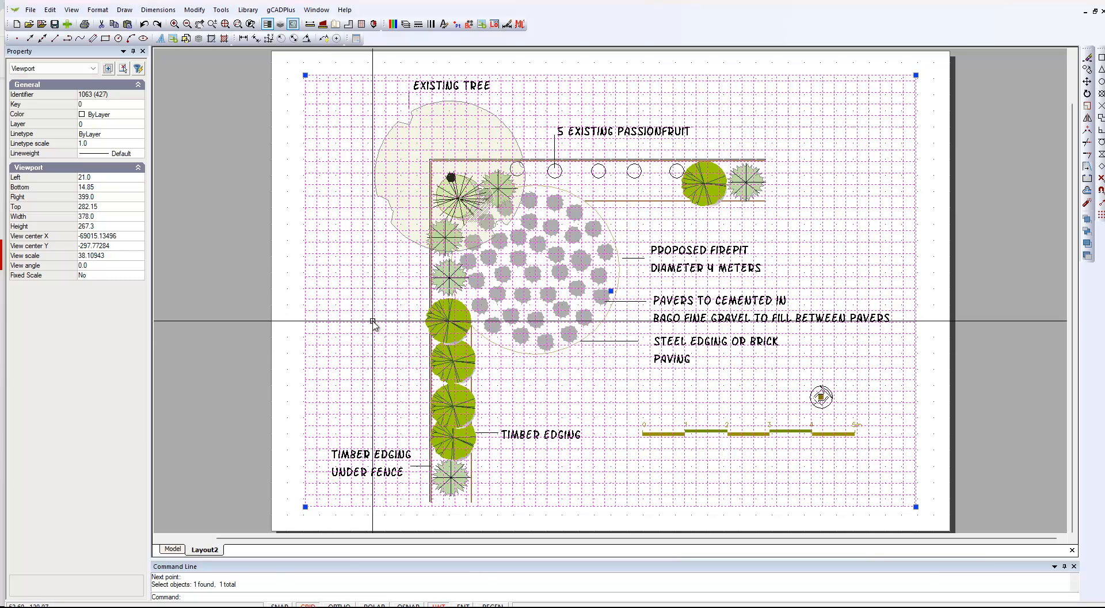
pyautogui.press('Escape')
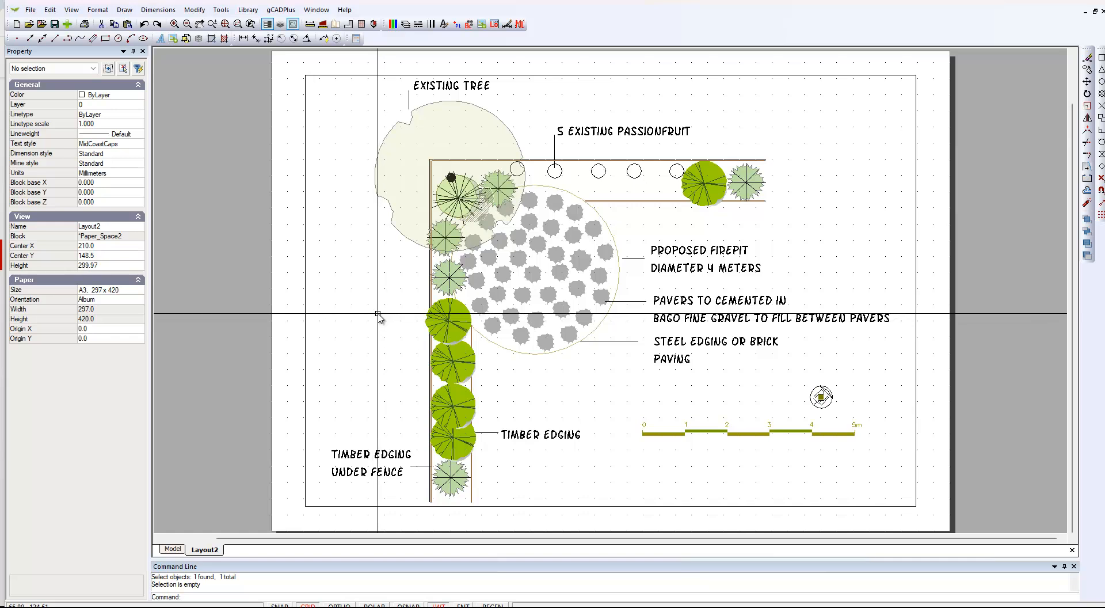
pyautogui.click(916, 191)
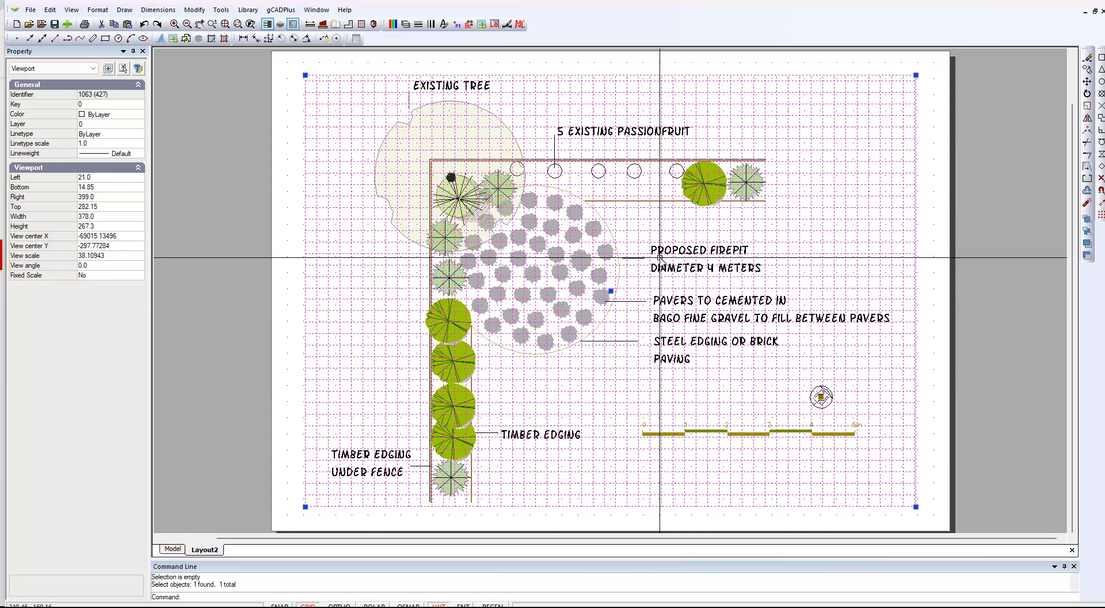
pyautogui.press('Escape')
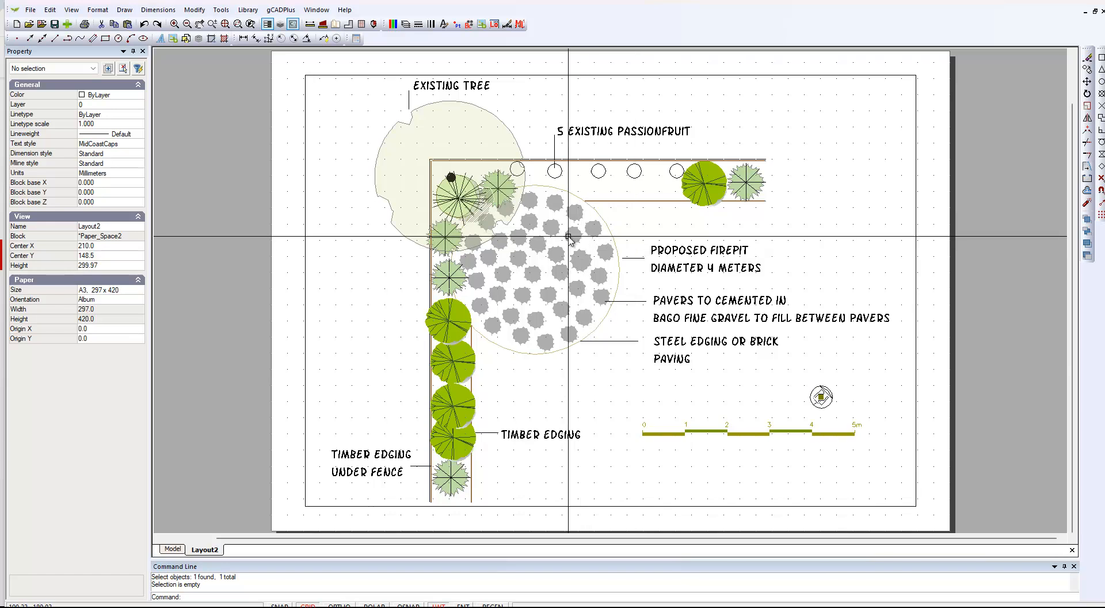
pyautogui.click(252, 11)
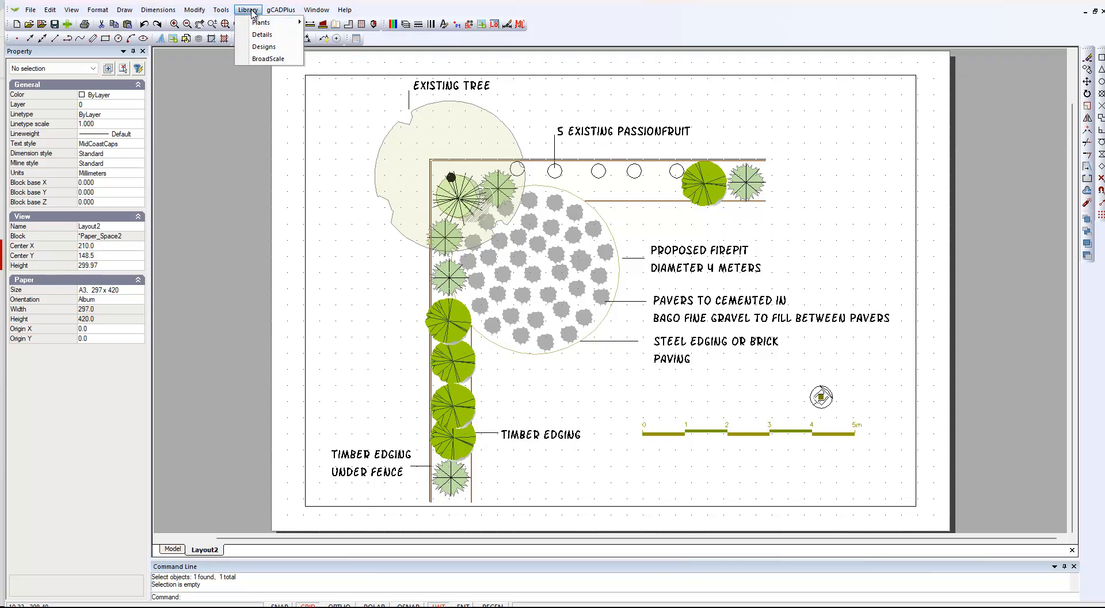
pyautogui.click(269, 37)
pyautogui.scroll(-6, 440, 318)
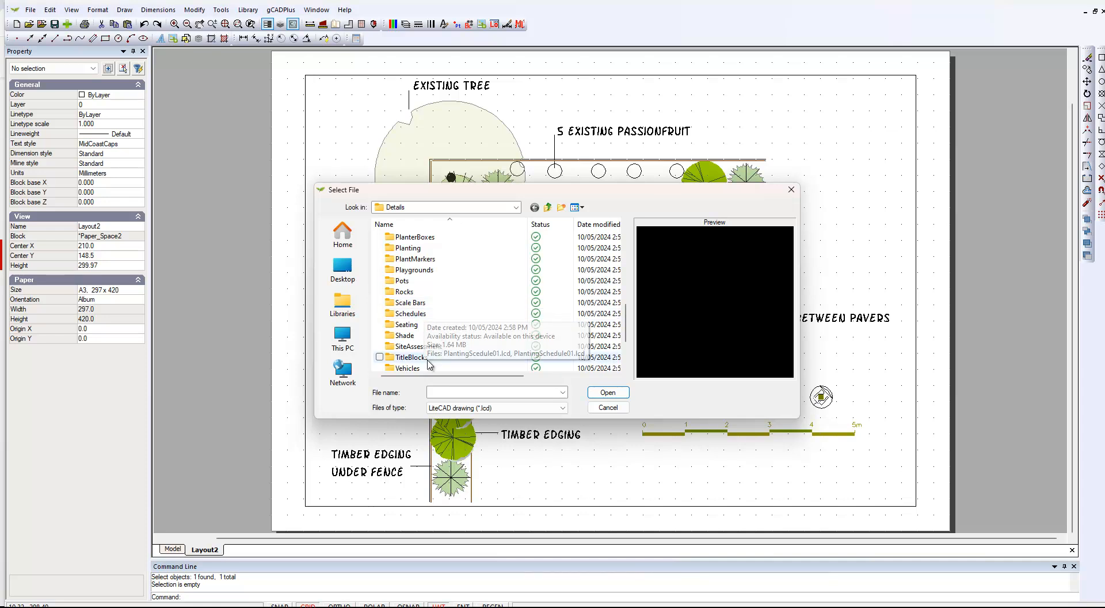
pyautogui.click(604, 408)
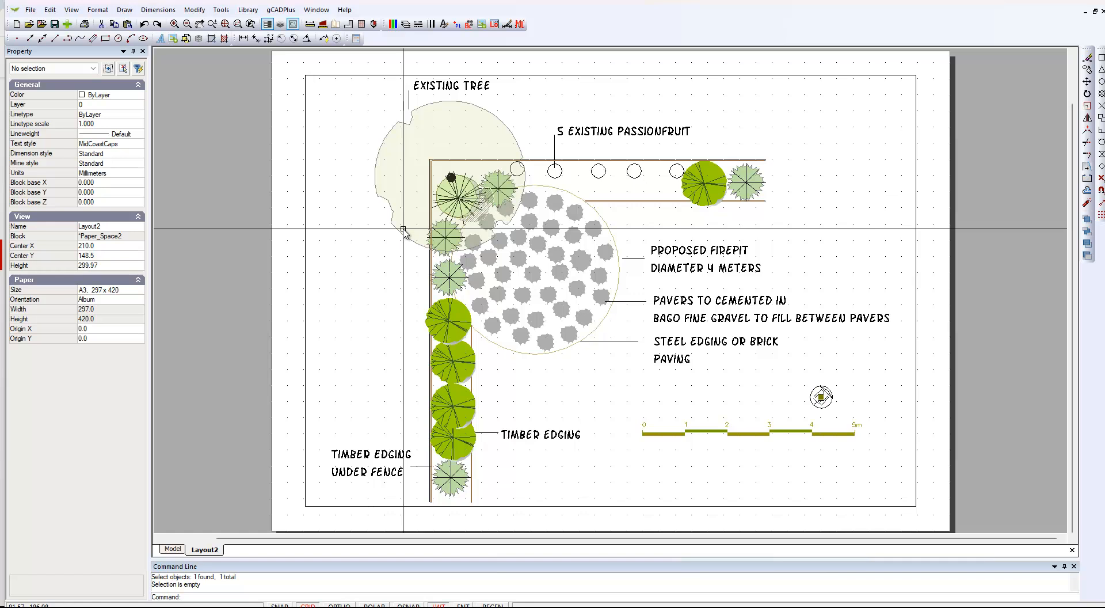
# Insert the MidCoastAndLogo title block at scale 1.0 inside the viewport border's lower-right corner and check its text fields.
pyautogui.click(469, 28)
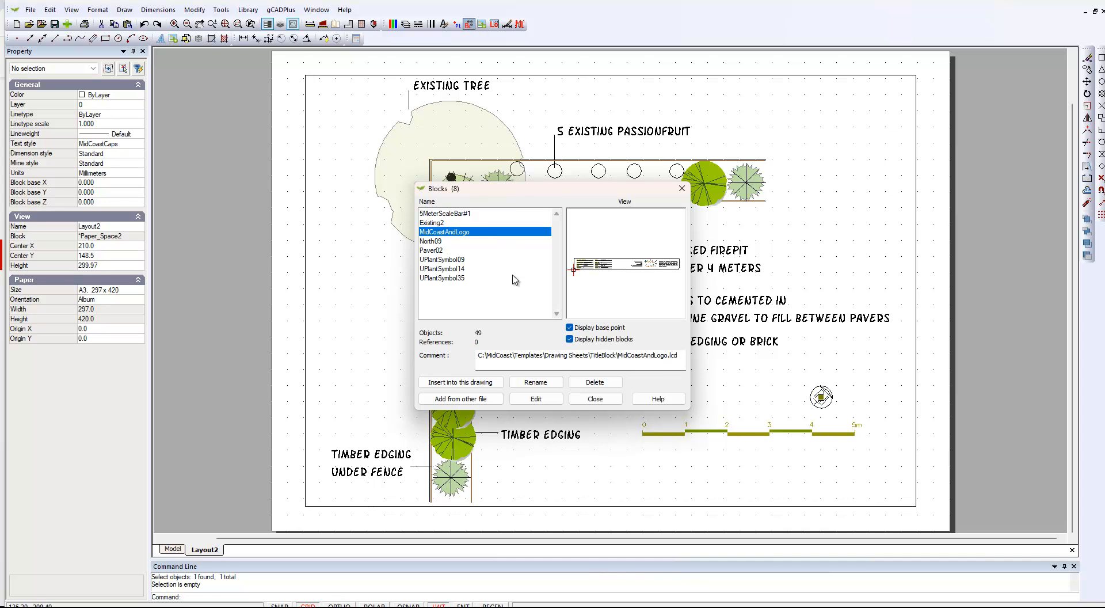
pyautogui.click(477, 384)
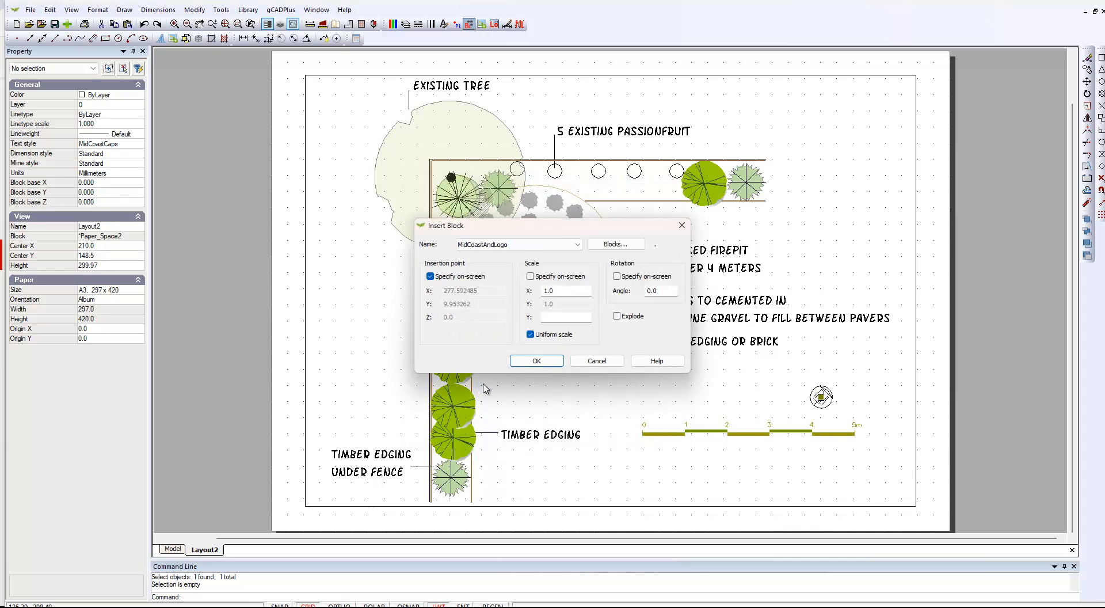
pyautogui.click(544, 362)
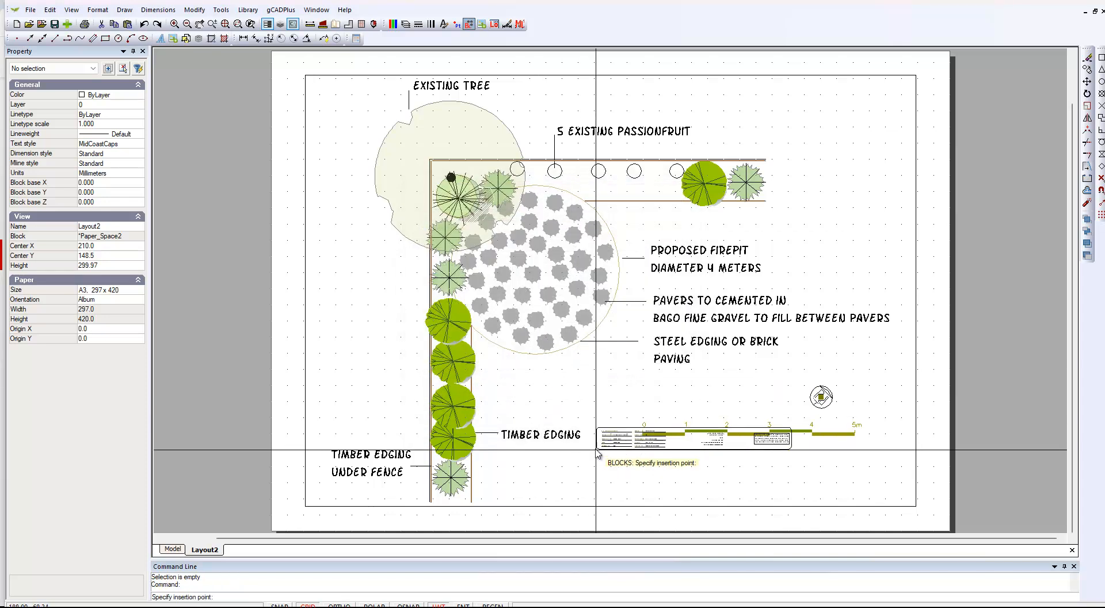
pyautogui.click(713, 498)
pyautogui.scroll(3, 728, 496)
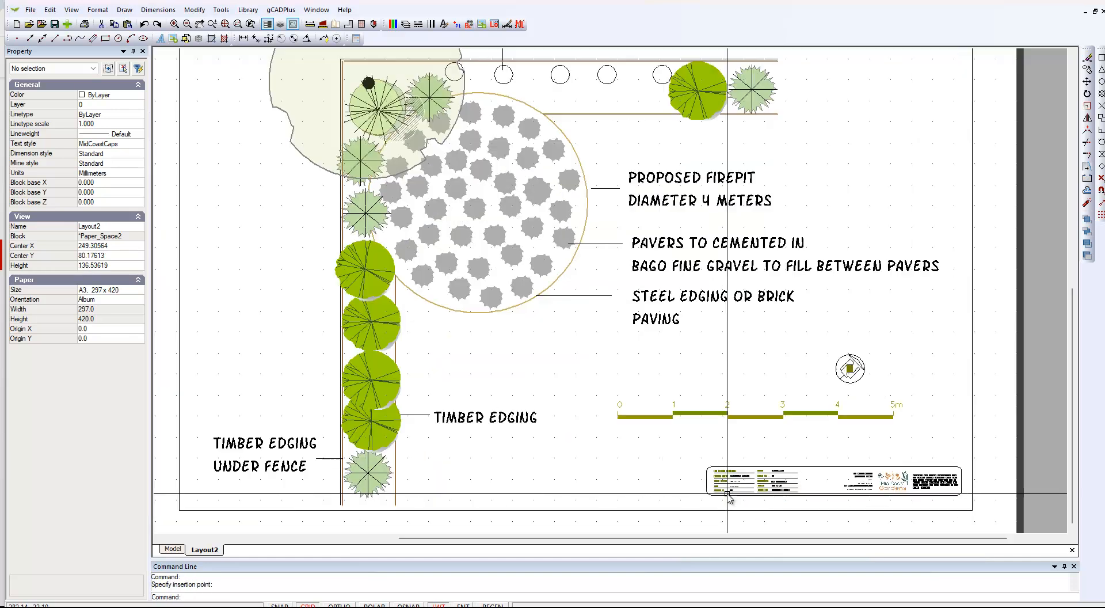
pyautogui.scroll(5, 727, 496)
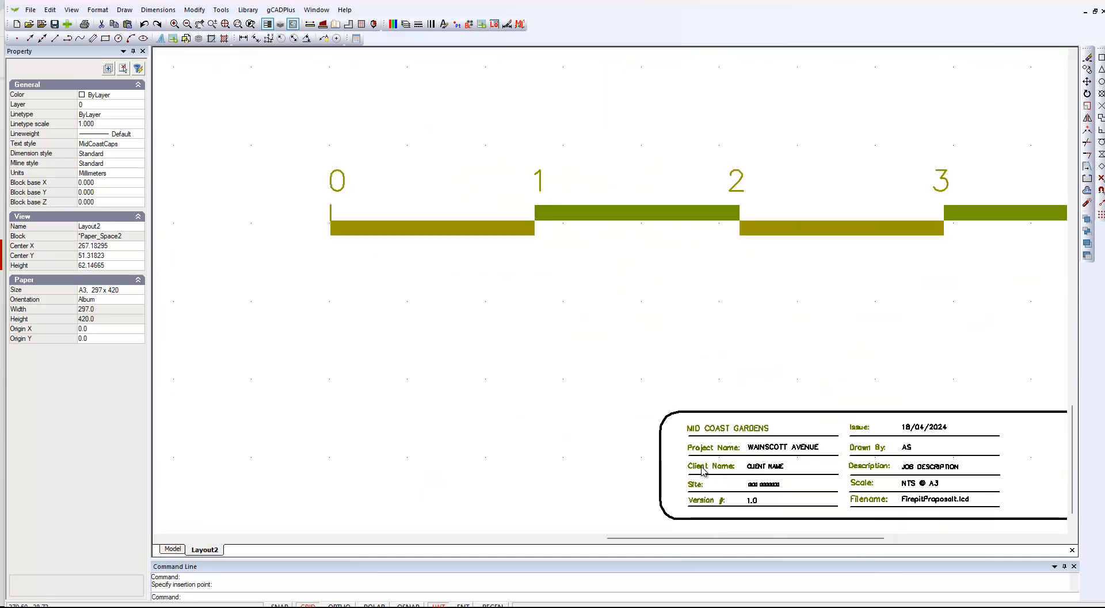
pyautogui.scroll(-3, 551, 451)
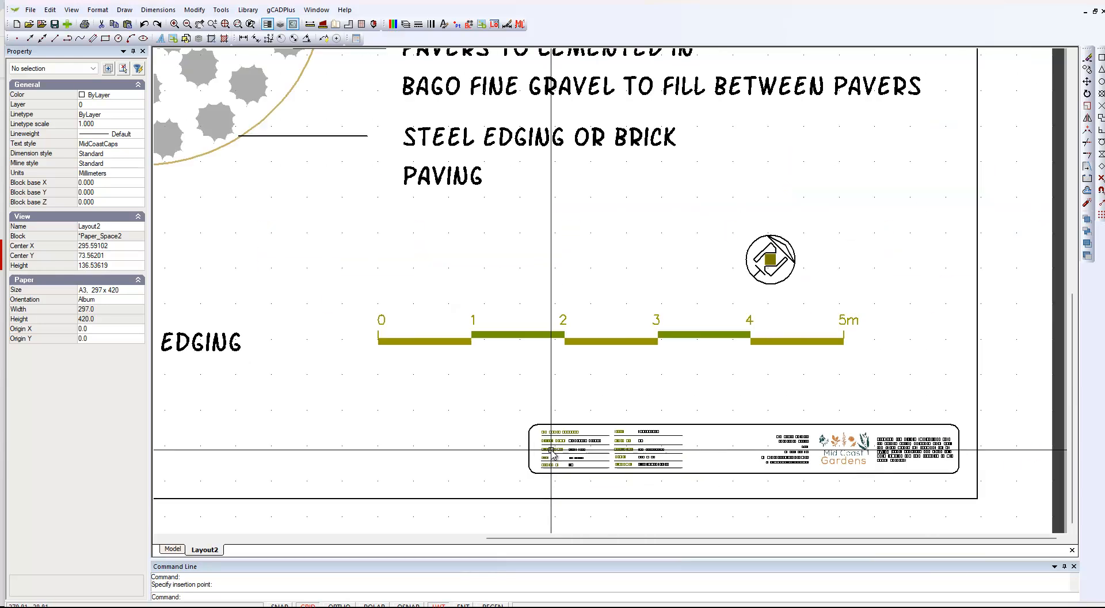
pyautogui.rightClick(611, 259)
pyautogui.click(661, 314)
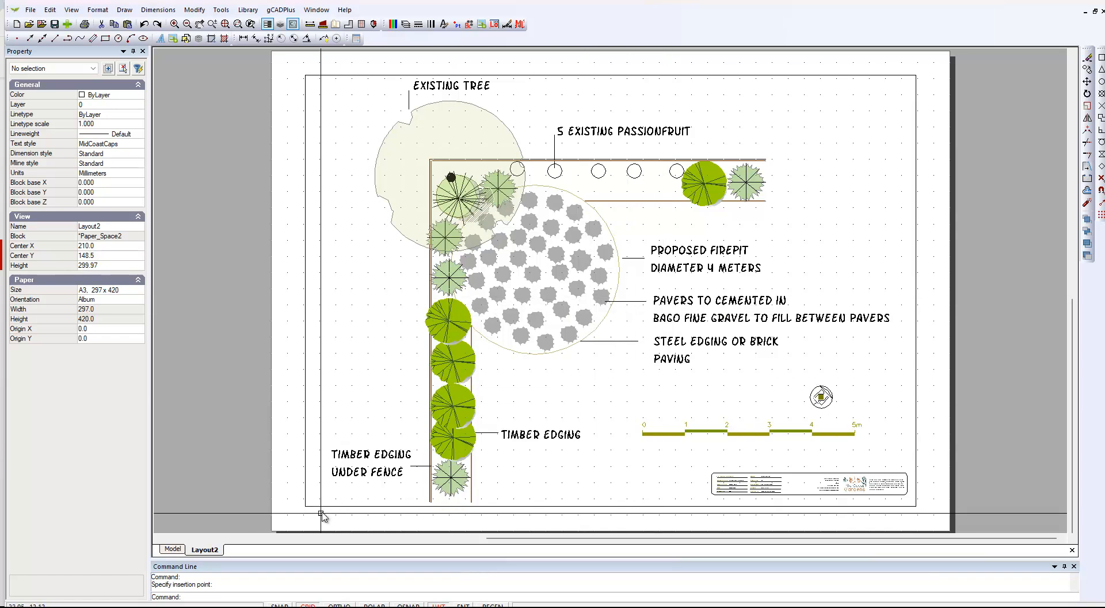
# Turn off the layout's grid and set the title block's X and Y scale to 2.
pyautogui.click(308, 604)
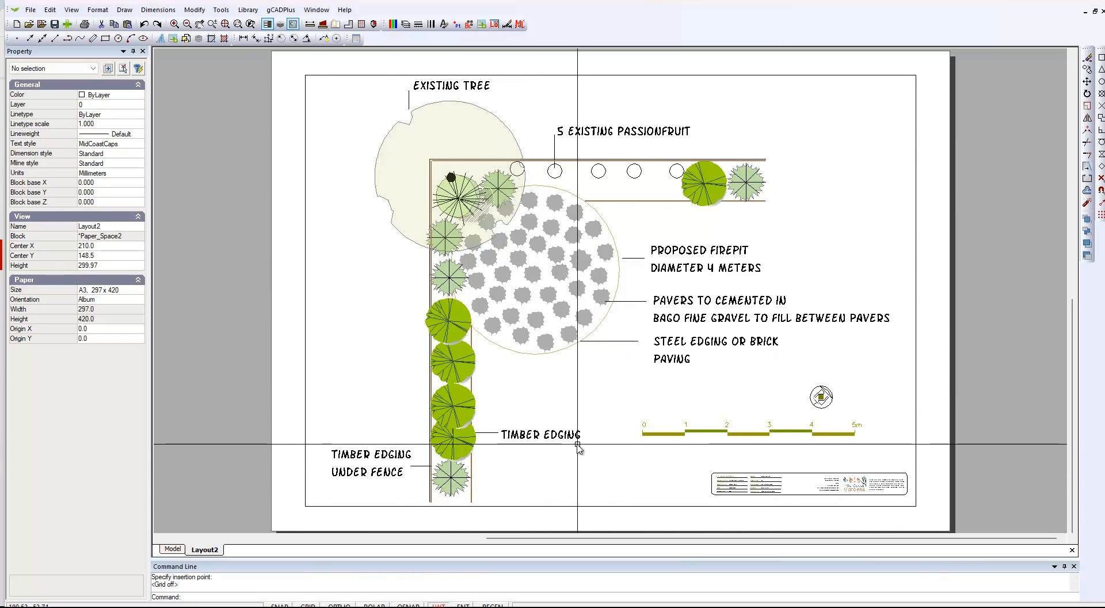
pyautogui.click(735, 491)
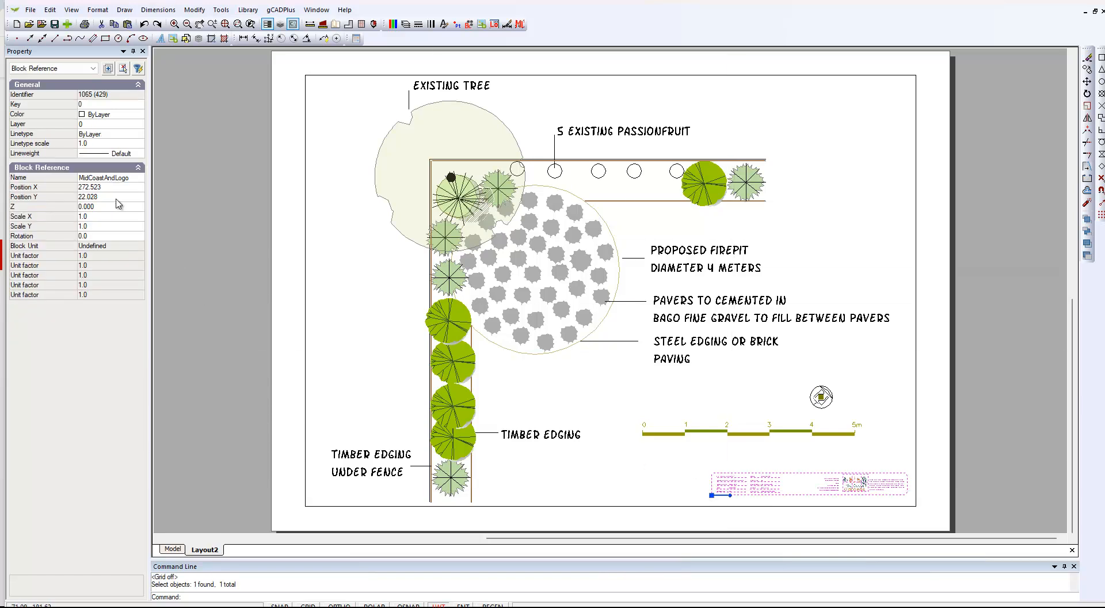
pyautogui.click(103, 218)
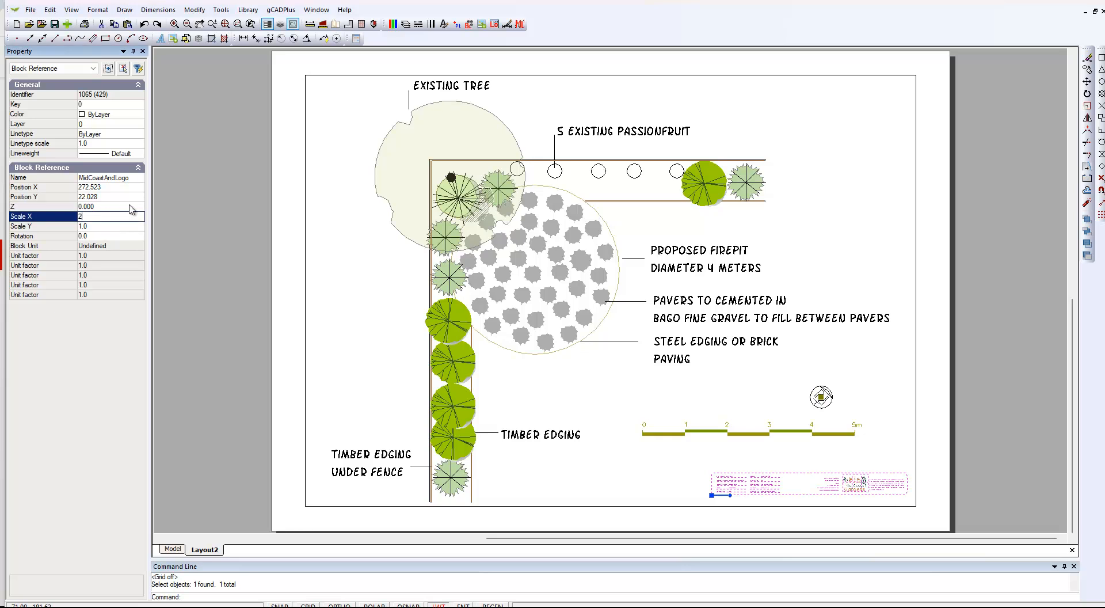
pyautogui.click(89, 226)
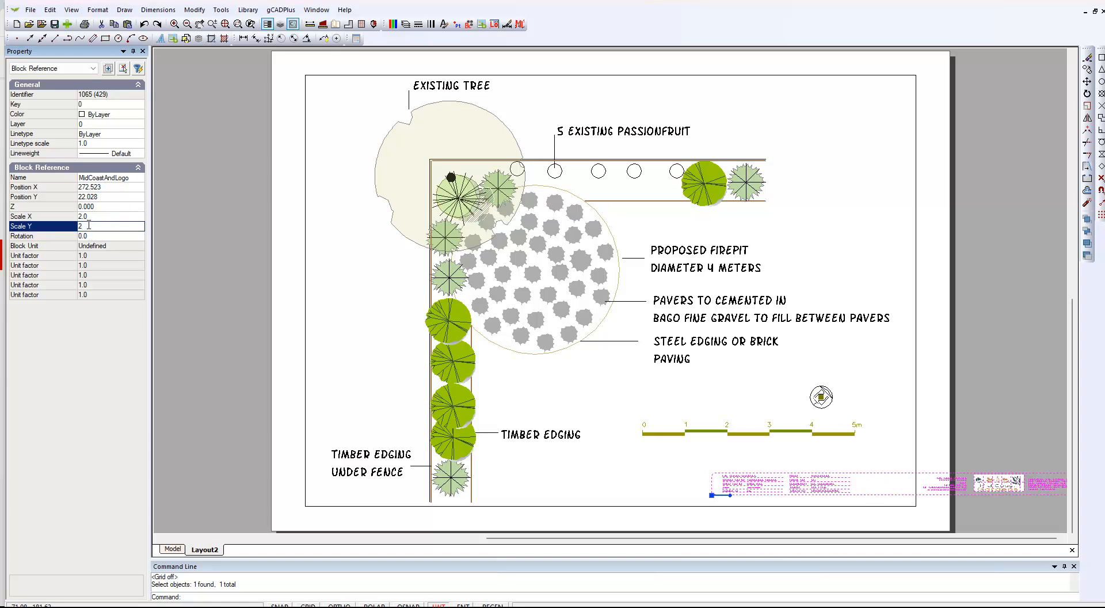
pyautogui.write('2')
pyautogui.press('Return')
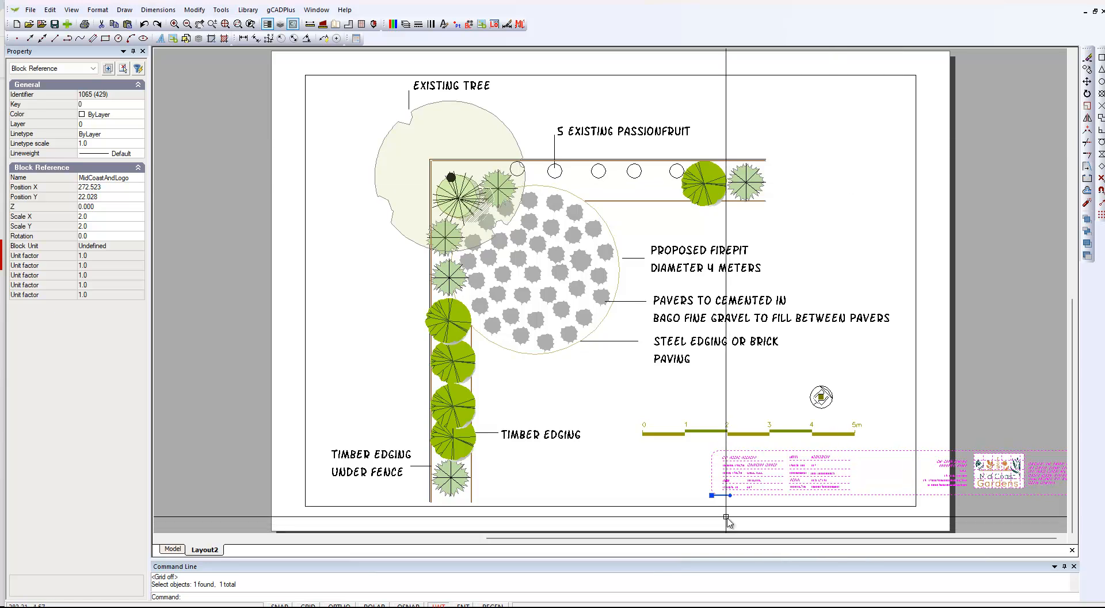
# Move the title block by its insertion point to about X 167, Y 8, so it sits inside the sheet's lower-right corner.
pyautogui.click(712, 495)
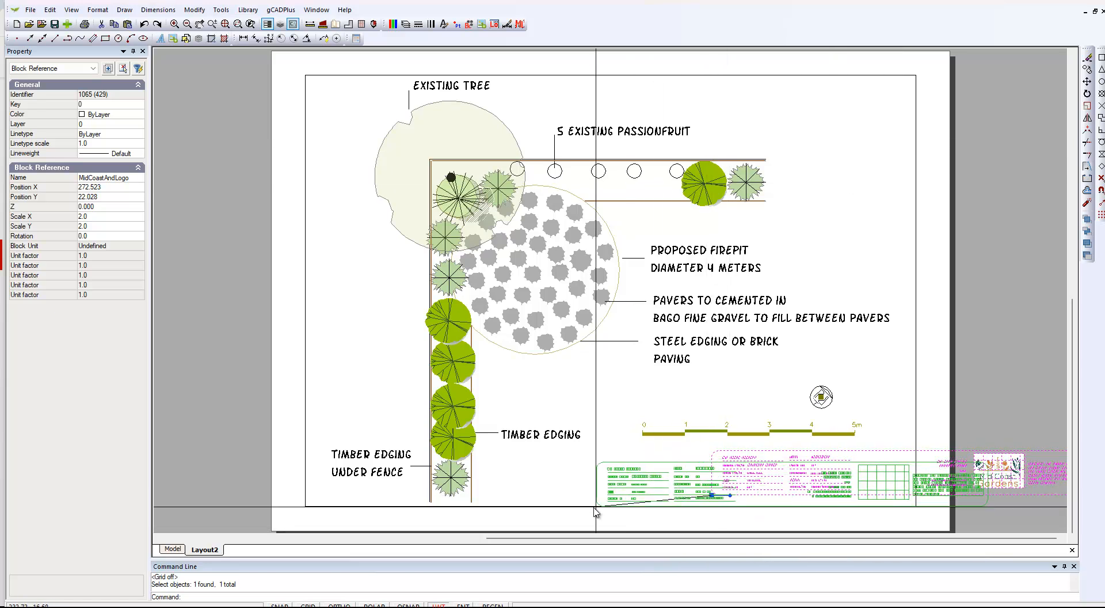
pyautogui.press('Escape')
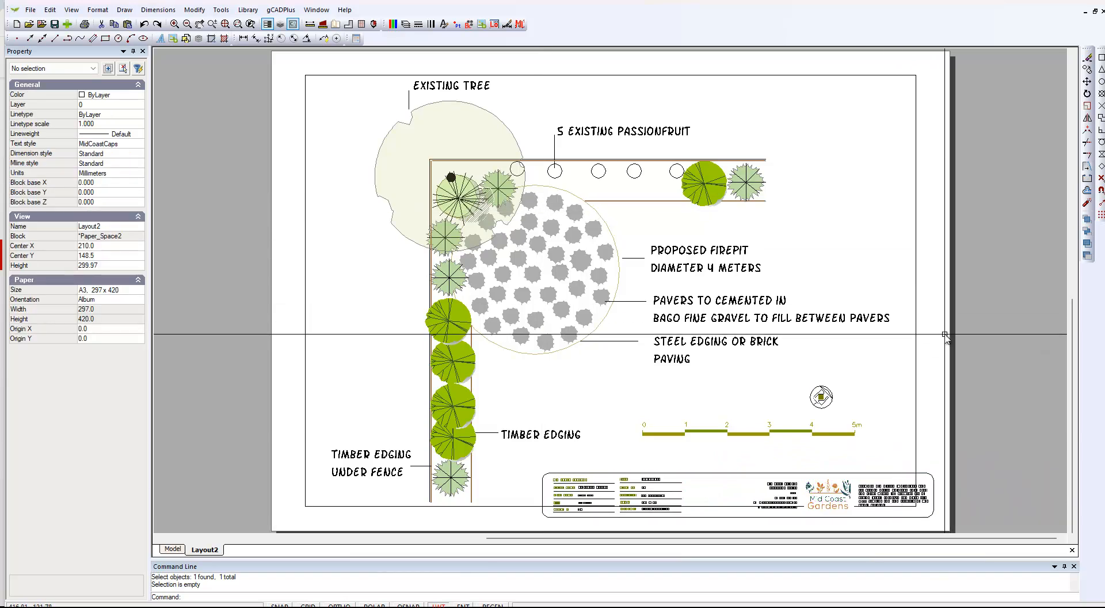
pyautogui.rightClick(964, 332)
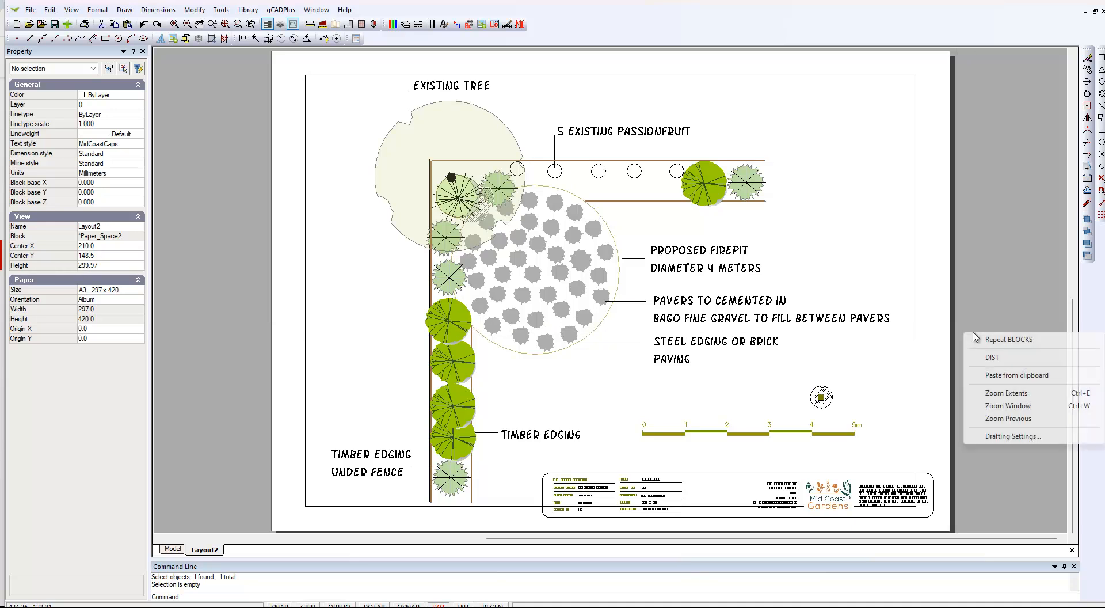
pyautogui.click(1004, 393)
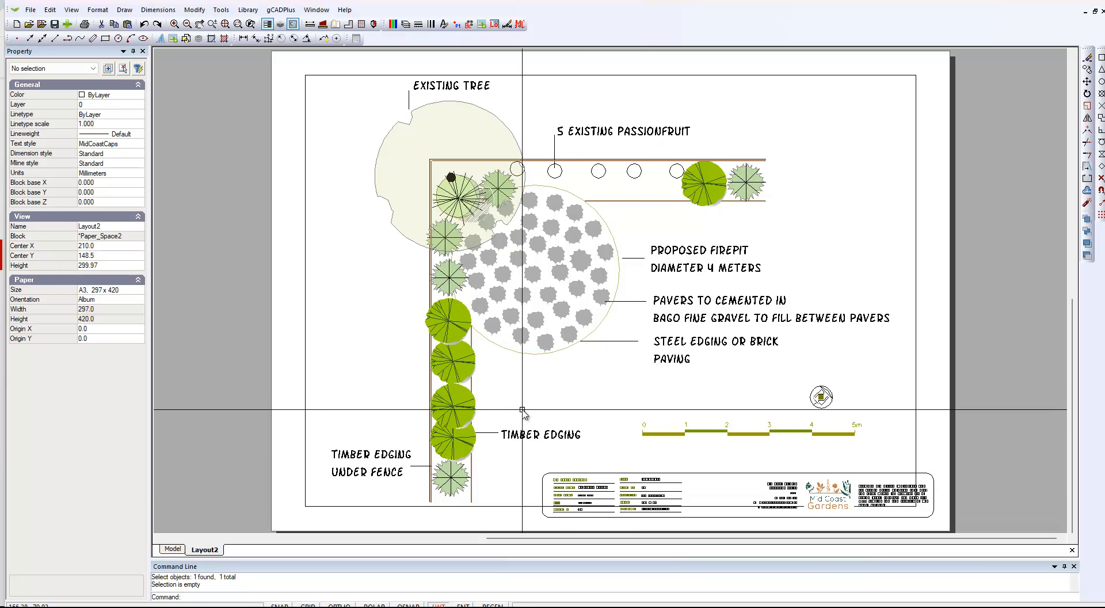
# Set the layout viewport's border color to 255 so it blends into the white sheet.
pyautogui.click(491, 506)
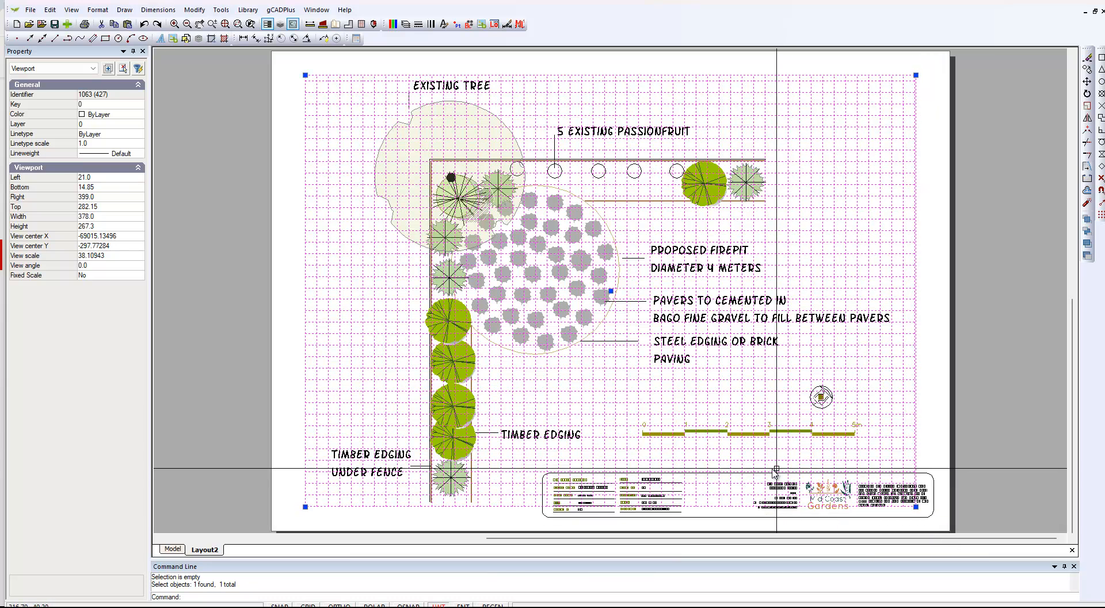
pyautogui.press('Escape')
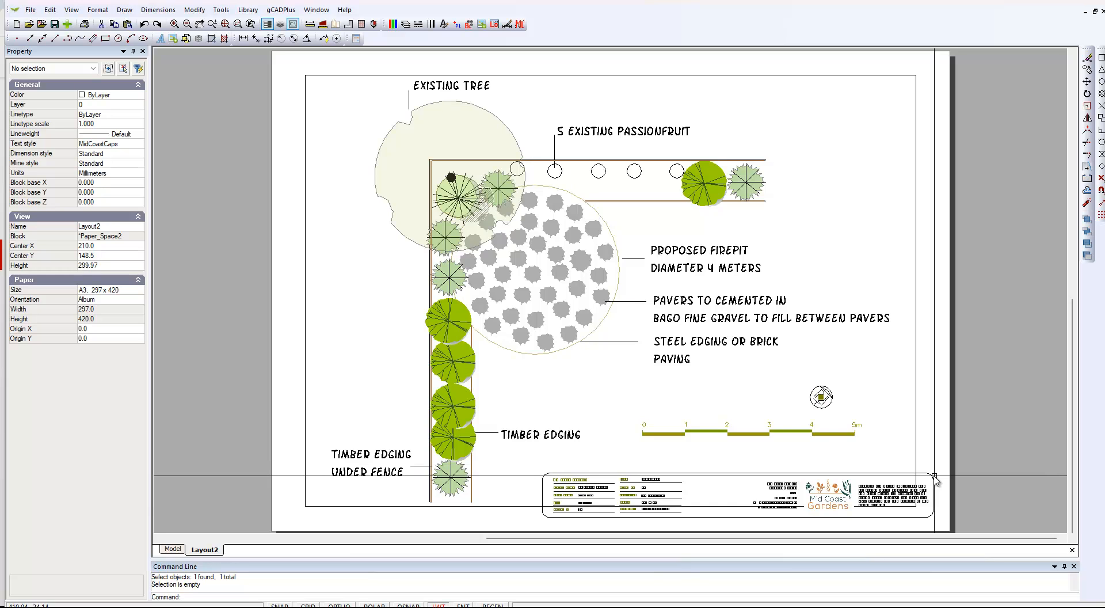
pyautogui.click(914, 415)
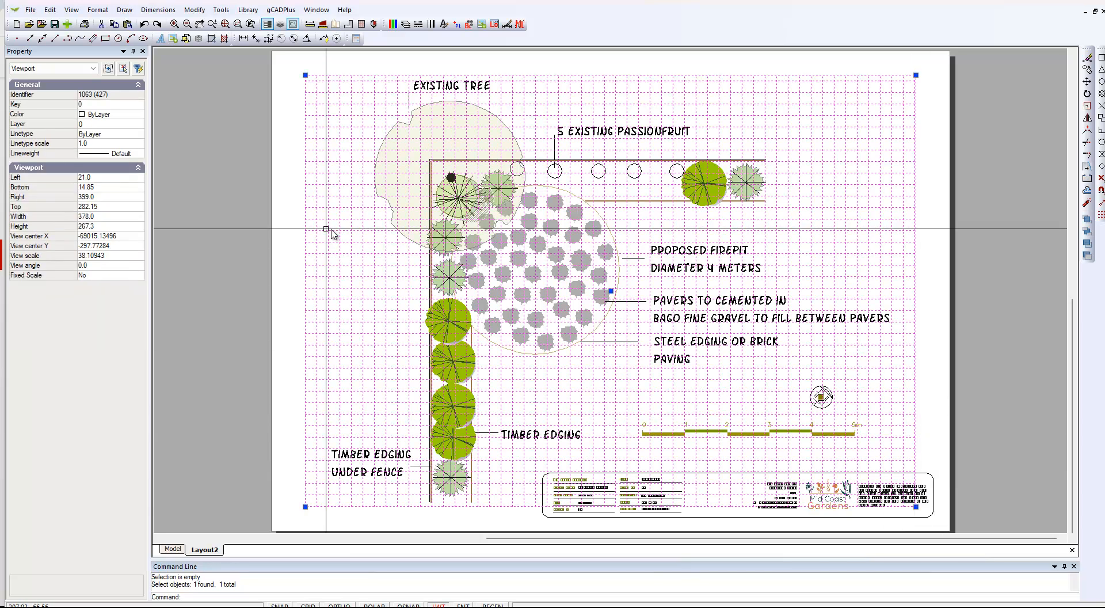
pyautogui.click(138, 116)
pyautogui.click(139, 116)
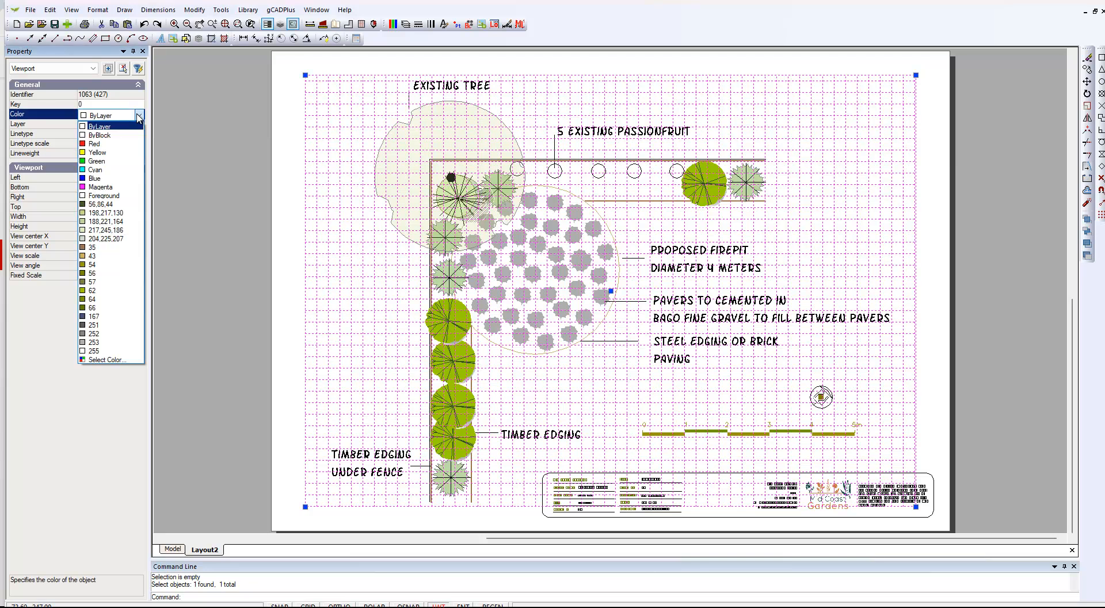
pyautogui.click(93, 351)
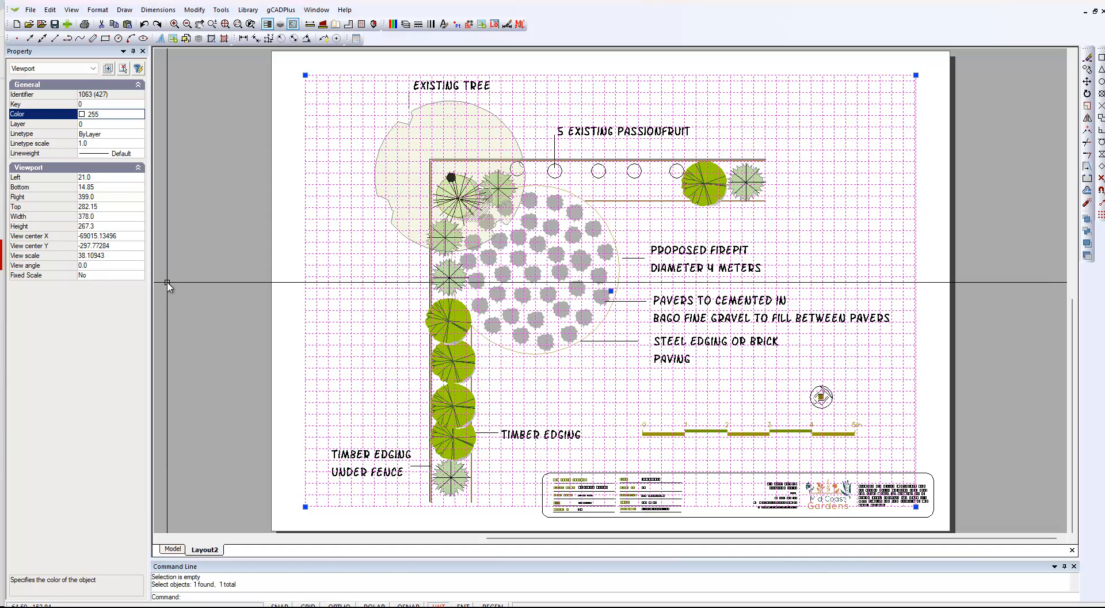
pyautogui.press('Escape')
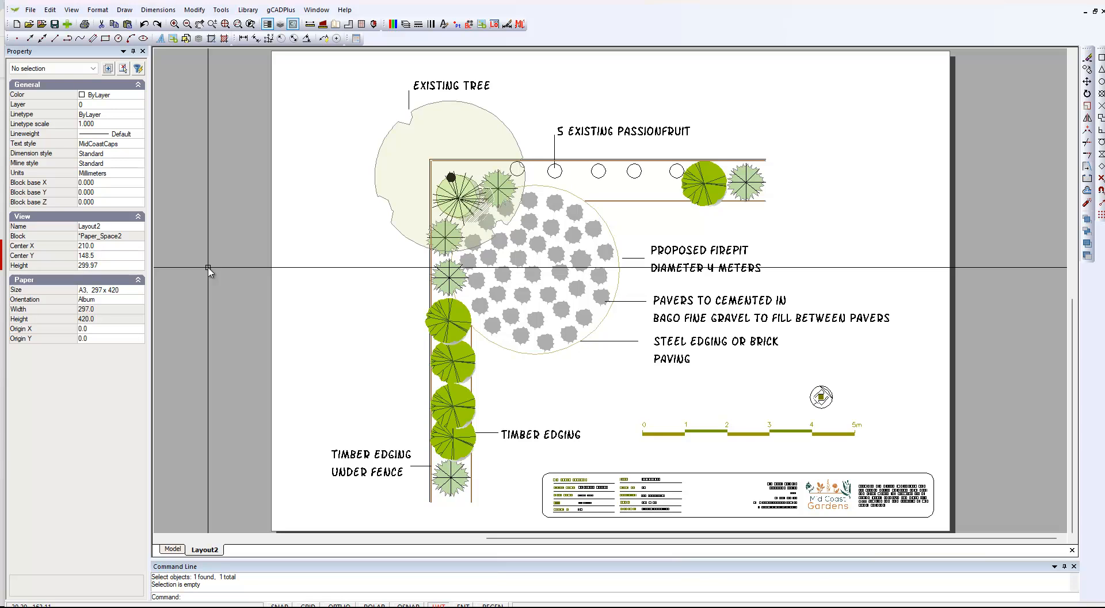
# Open the title block in the block editor, examine its scale and filename text, and close the editor without edits.
pyautogui.scroll(2, 855, 506)
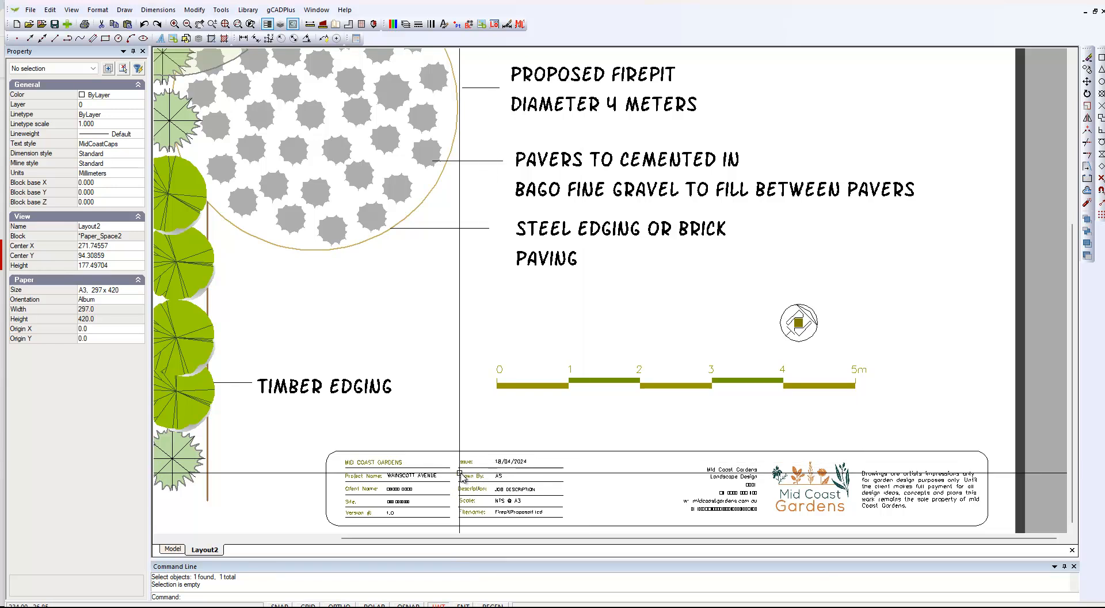
pyautogui.scroll(-2, 495, 494)
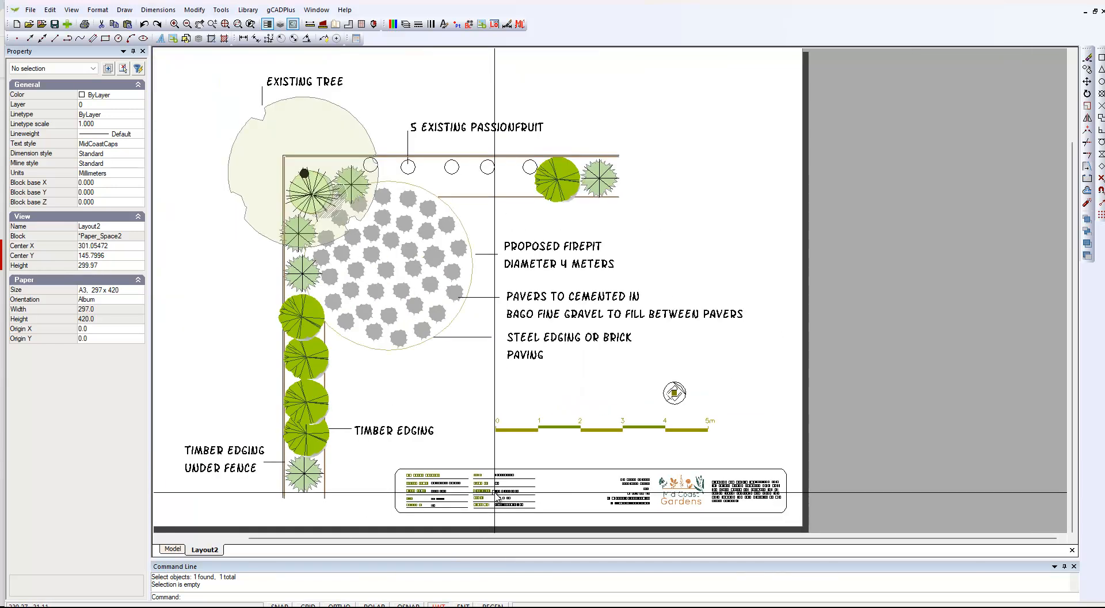
pyautogui.click(498, 490)
pyautogui.rightClick(498, 492)
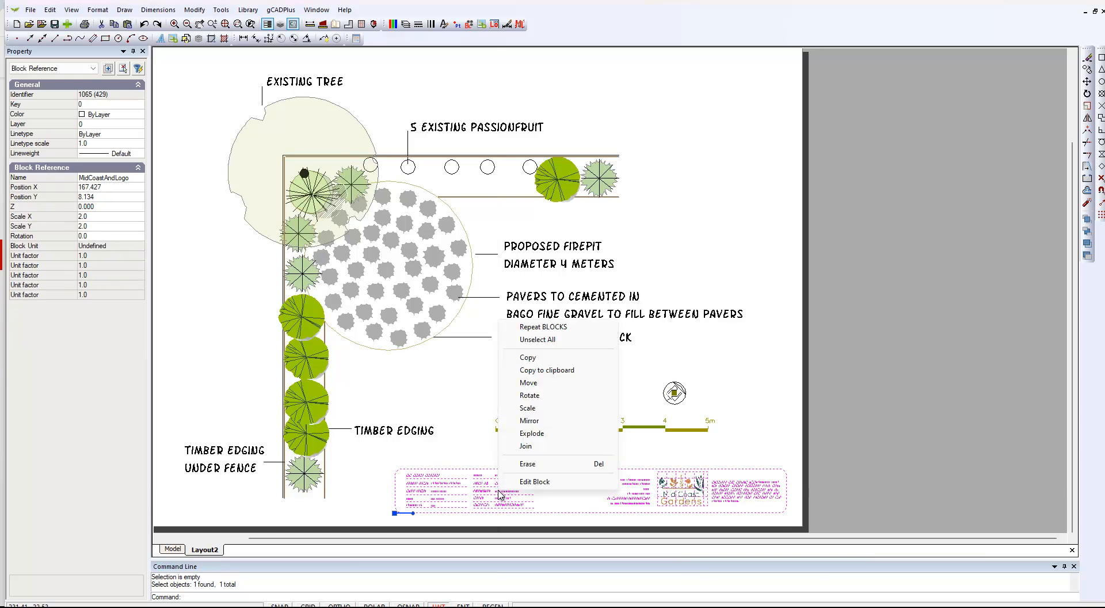
pyautogui.click(525, 482)
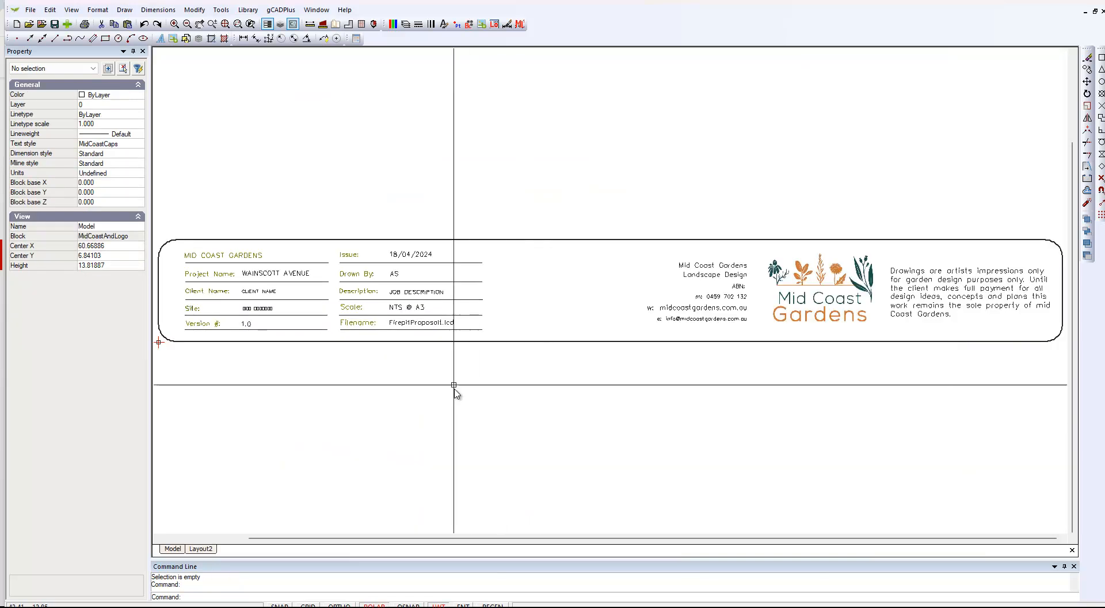
pyautogui.click(416, 309)
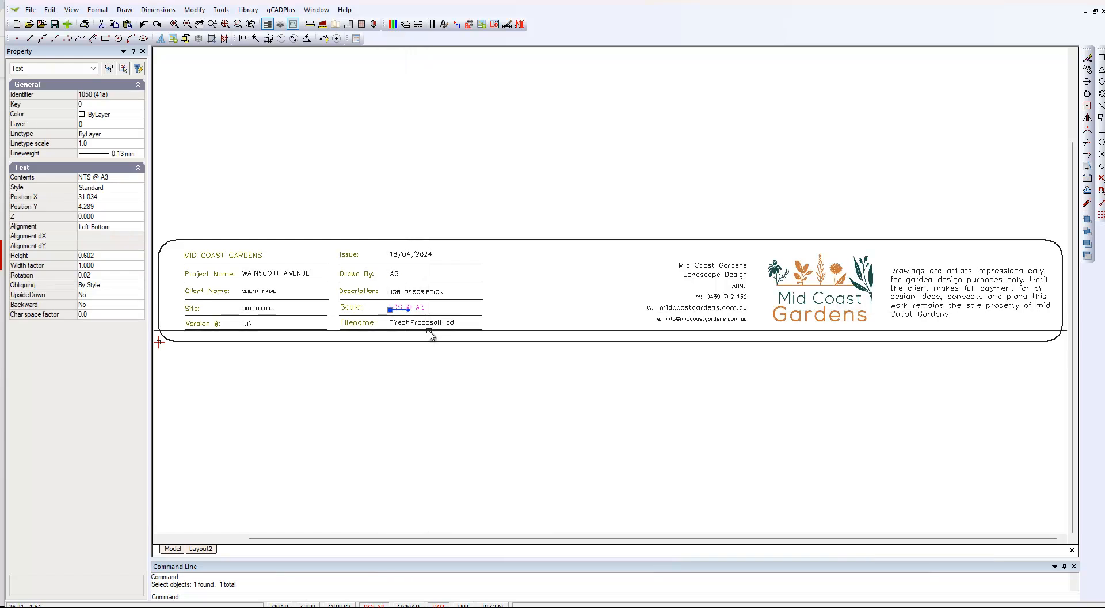
pyautogui.press('Escape')
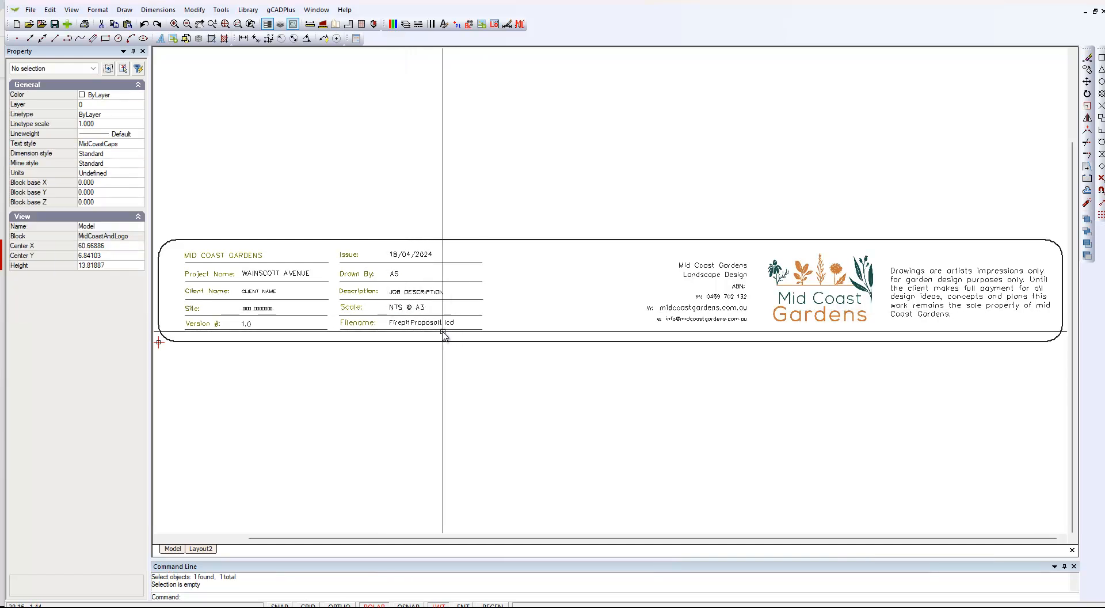
pyautogui.scroll(3, 410, 329)
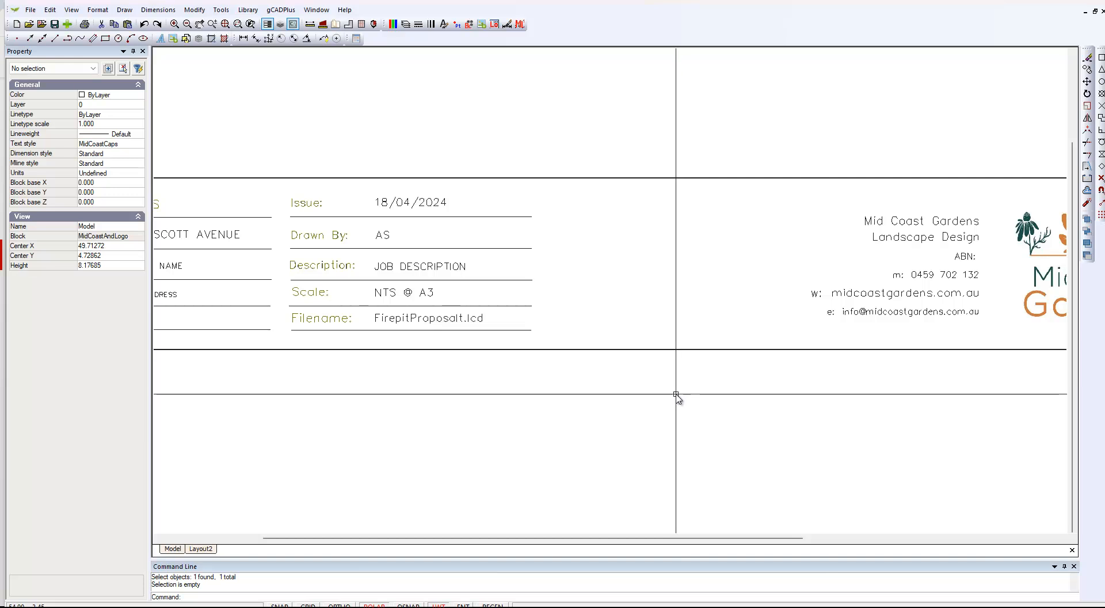
pyautogui.rightClick(591, 135)
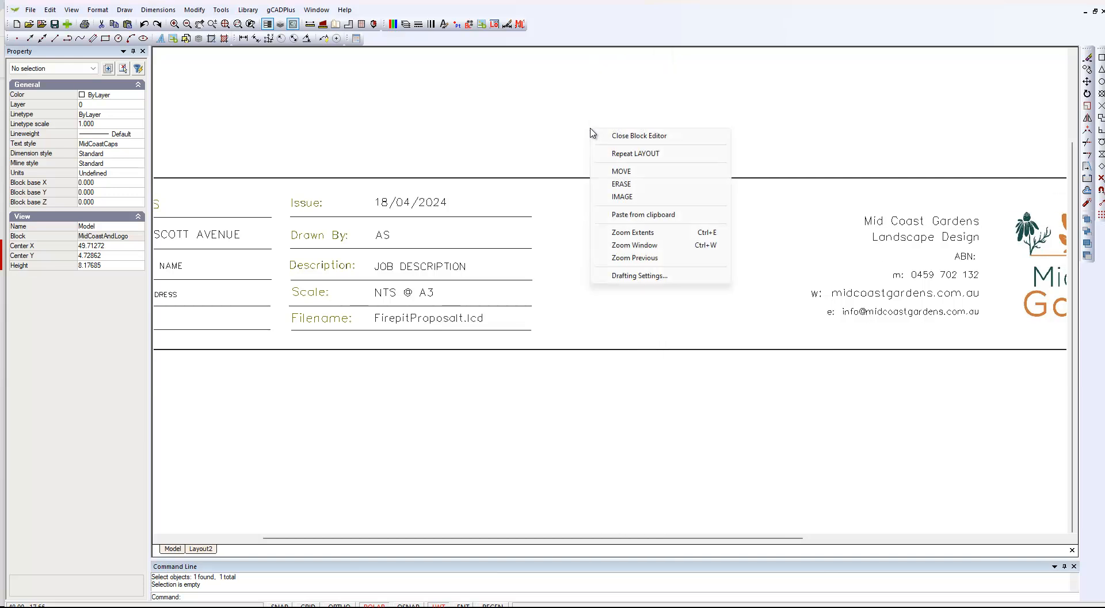
pyautogui.click(630, 136)
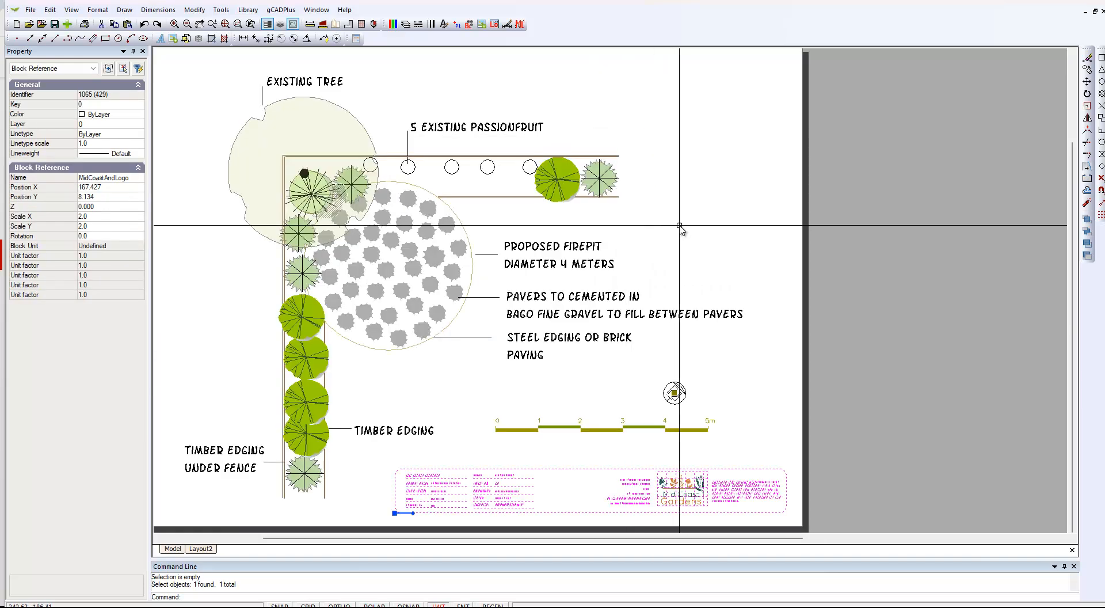
pyautogui.press('Escape')
# Draw a two-point rectangle about 406 × 286 mm just inside the sheet edges, enclosing the plan and the title block.
pyautogui.moveTo(878, 242); pyautogui.dragTo(924, 208, button='middle')
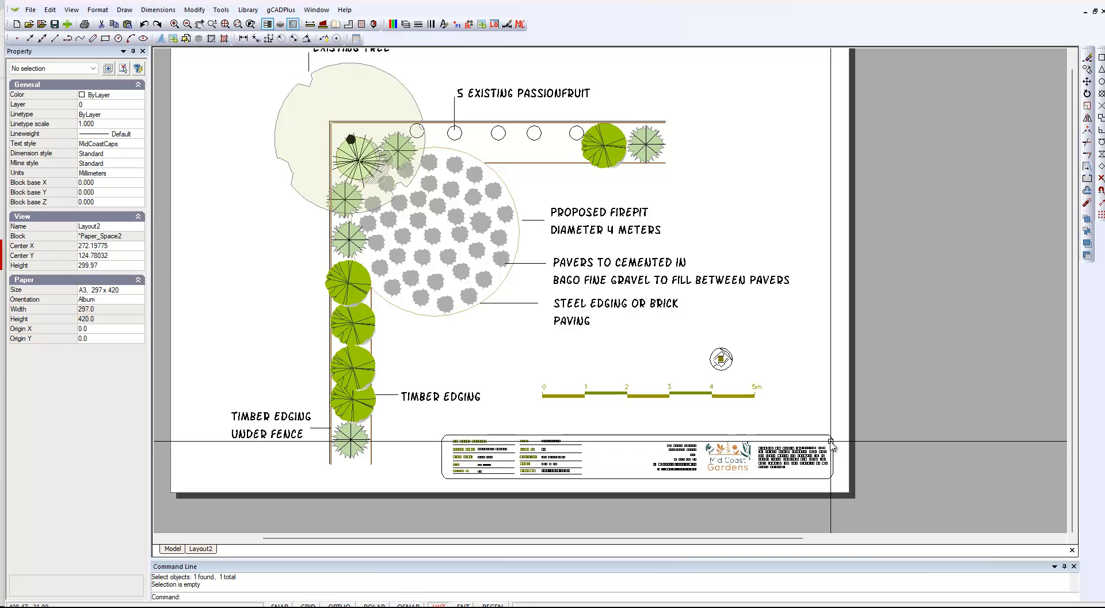
pyautogui.scroll(2, 829, 442)
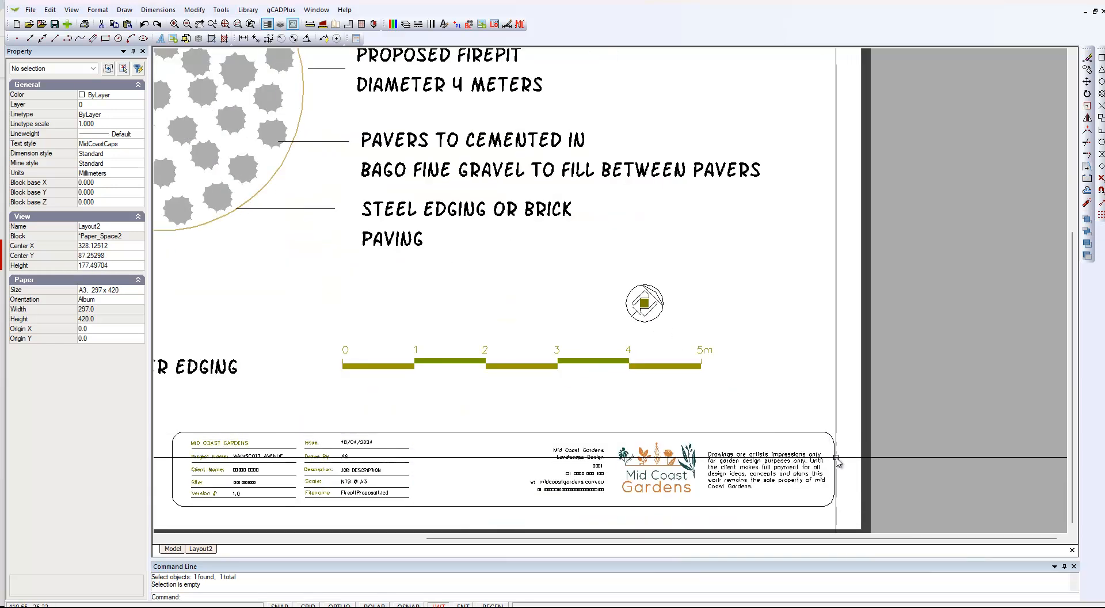
pyautogui.scroll(-2, 800, 421)
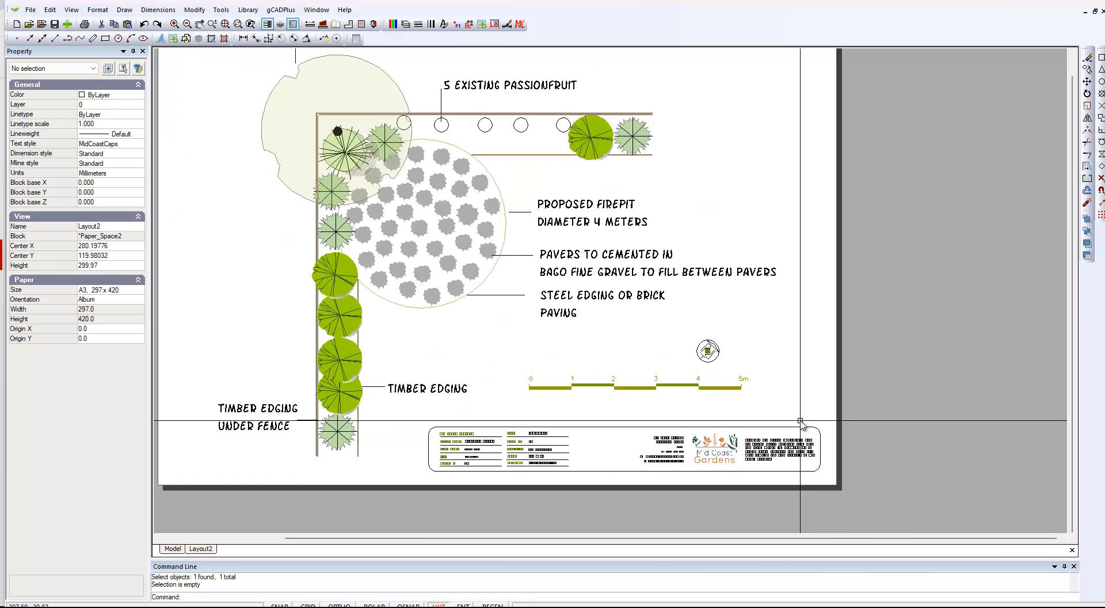
pyautogui.scroll(-1, 799, 421)
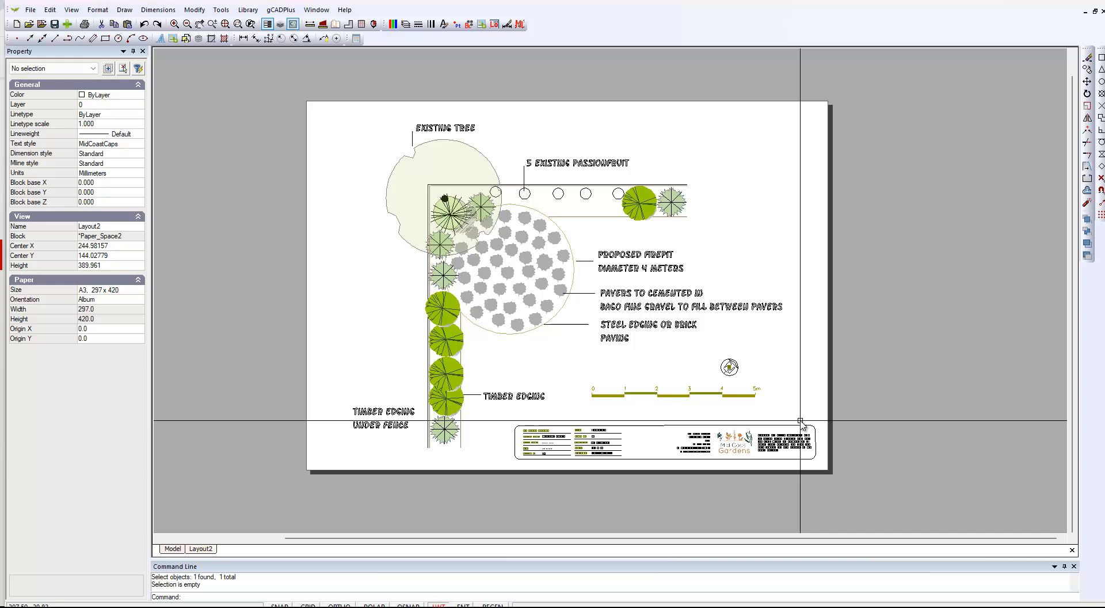
pyautogui.click(126, 11)
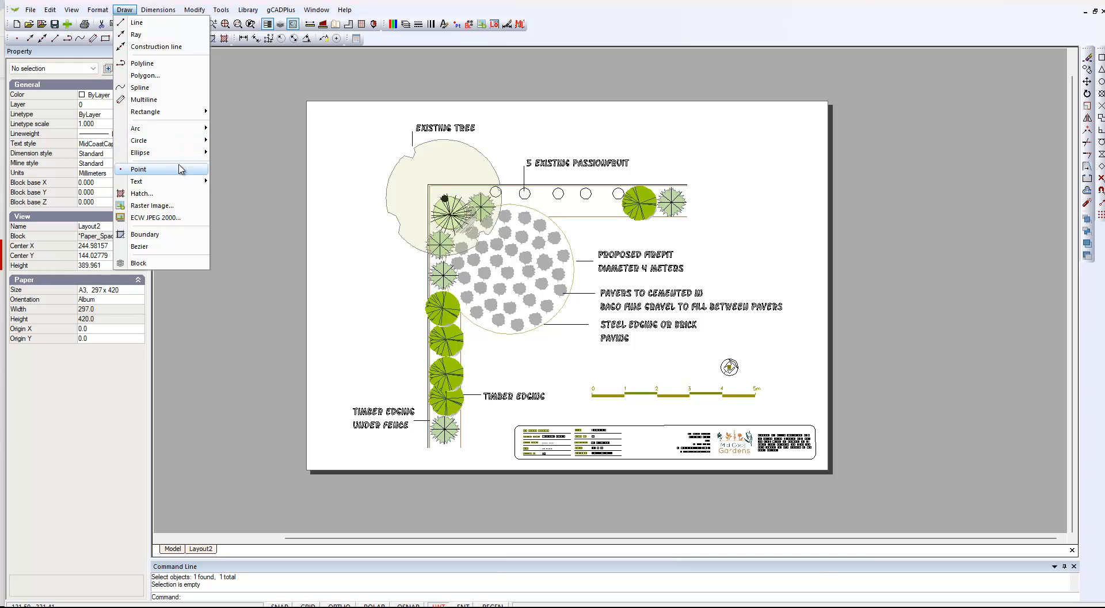
pyautogui.moveTo(184, 113)
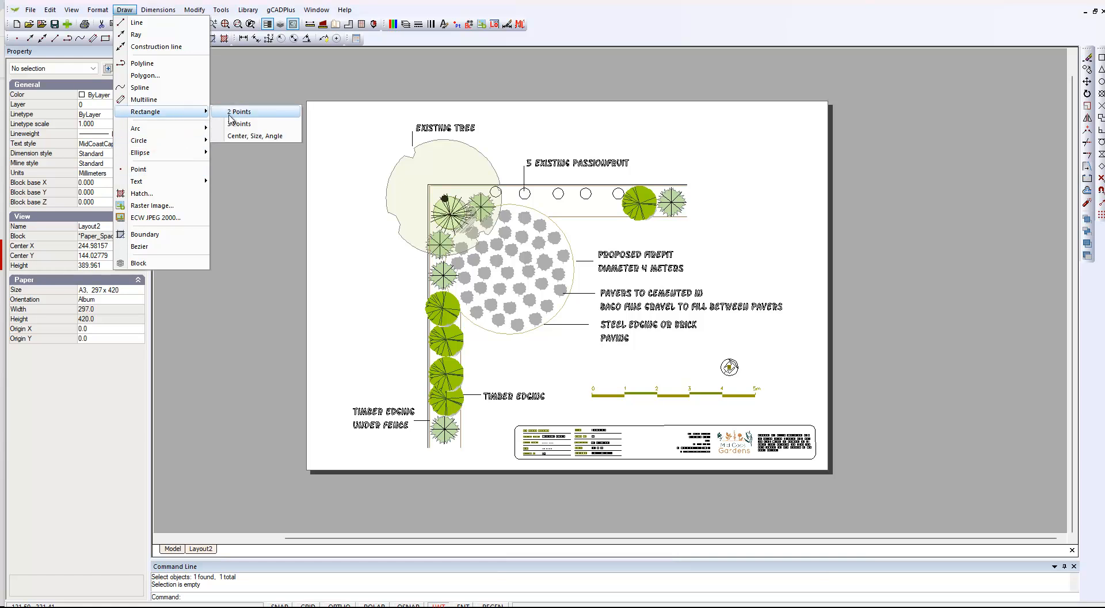
pyautogui.click(238, 112)
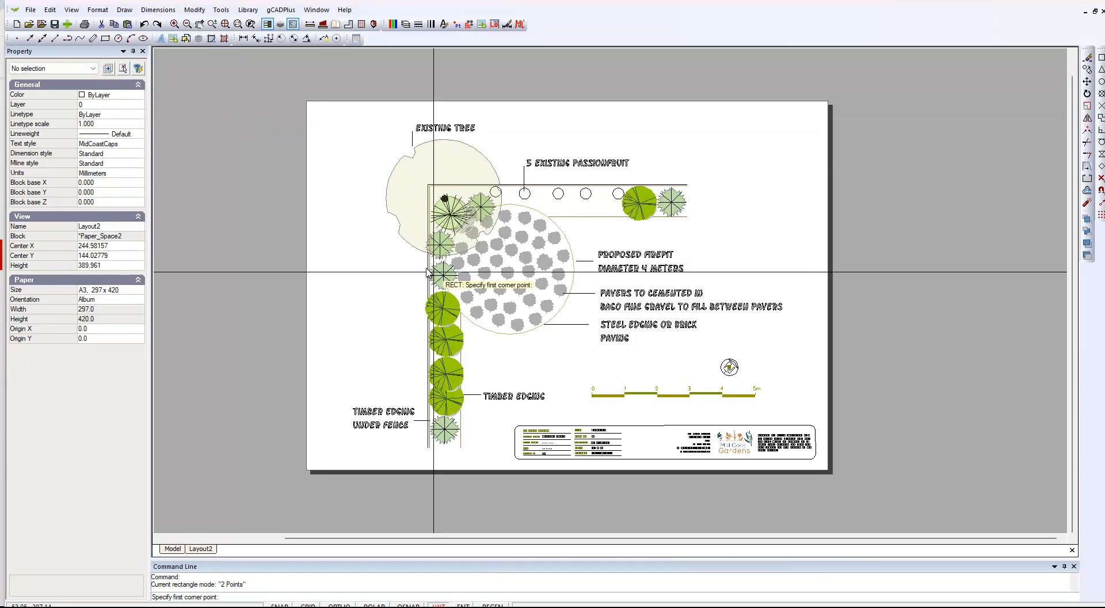
pyautogui.click(821, 465)
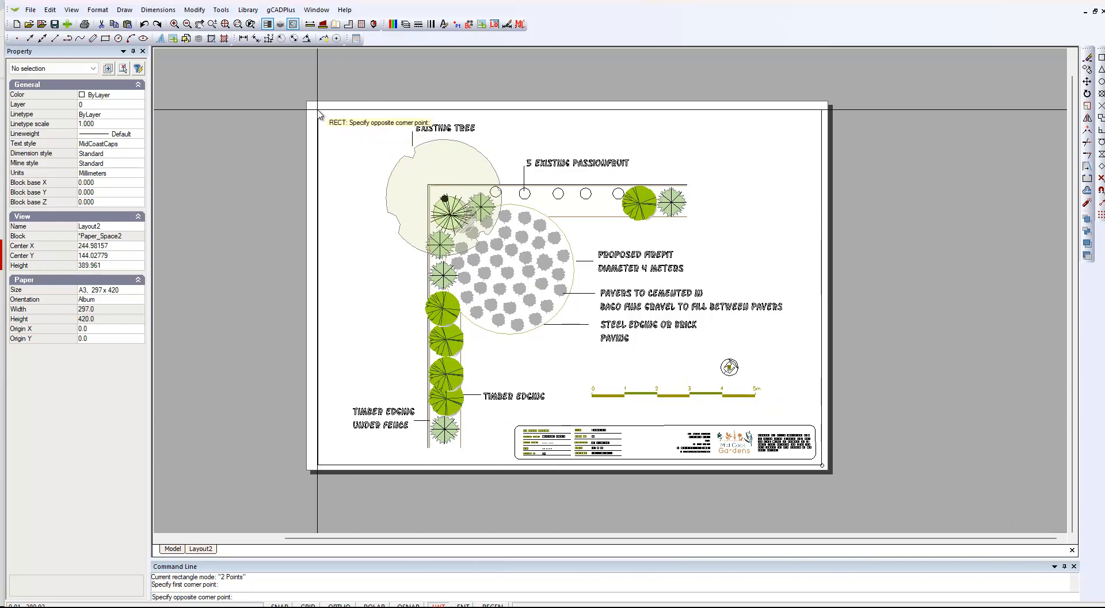
pyautogui.click(318, 110)
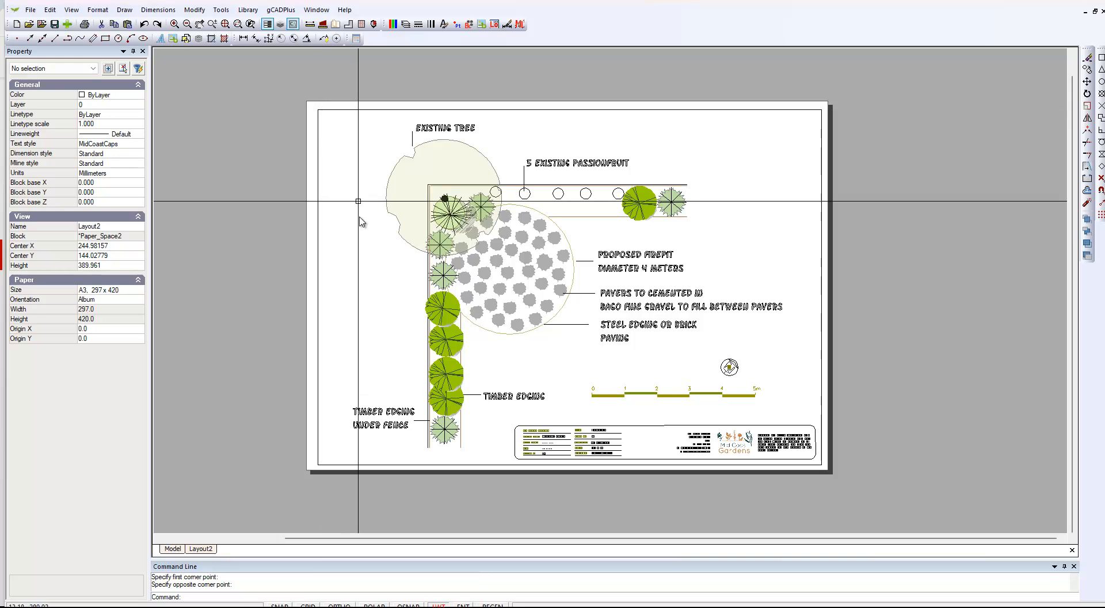
# Give the rectangular sheet border a corner radius of 10 and a lineweight of 0.40 mm, and check its corner beside the title block.
pyautogui.click(327, 109)
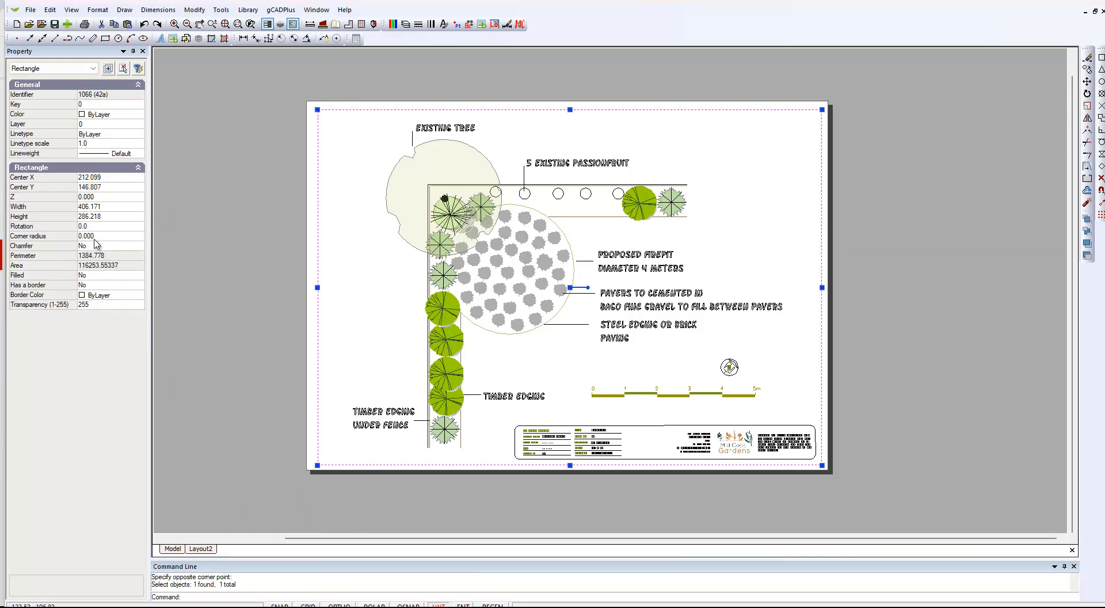
pyautogui.click(109, 236)
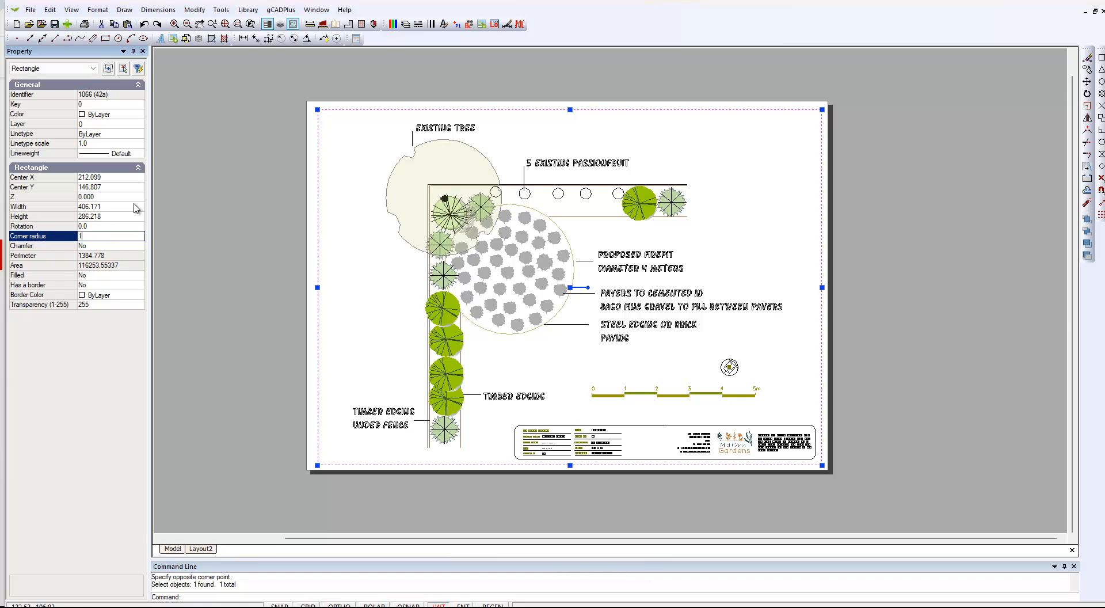
pyautogui.press('Return')
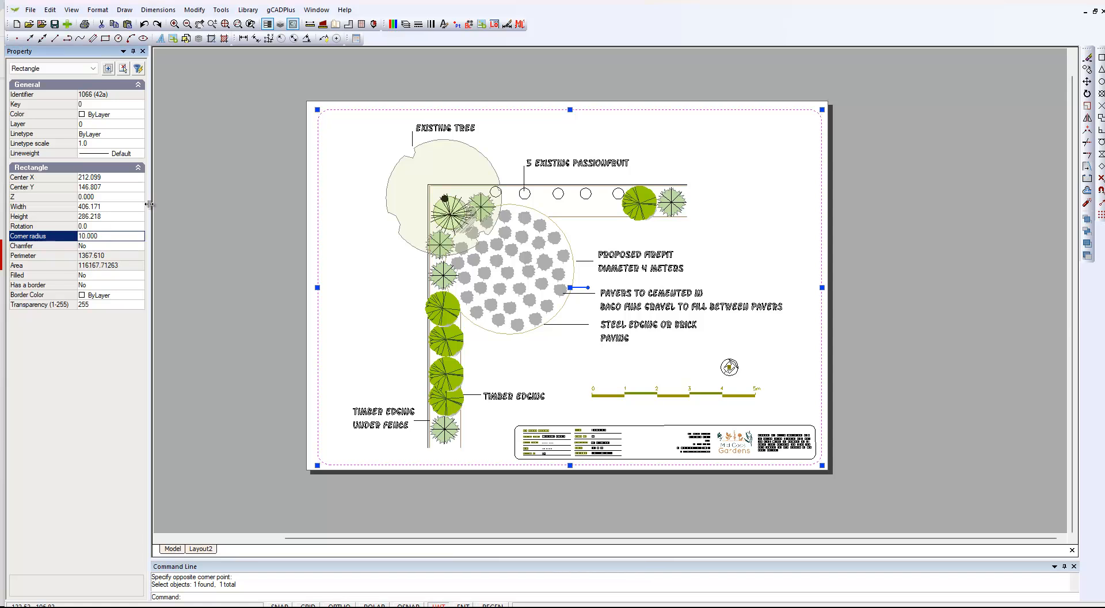
pyautogui.click(138, 153)
pyautogui.click(139, 154)
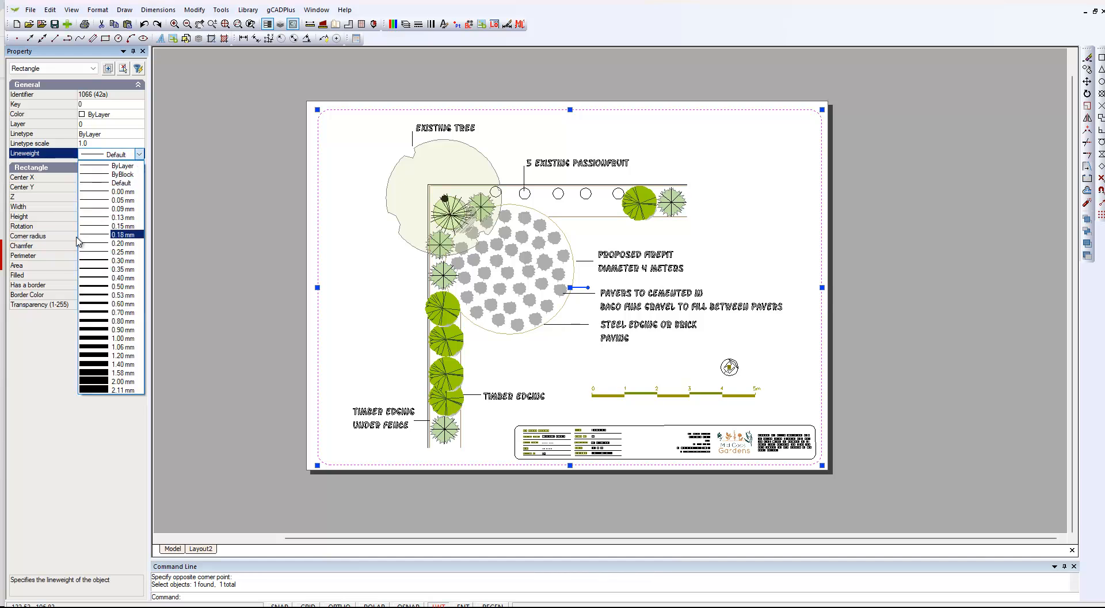
pyautogui.click(86, 279)
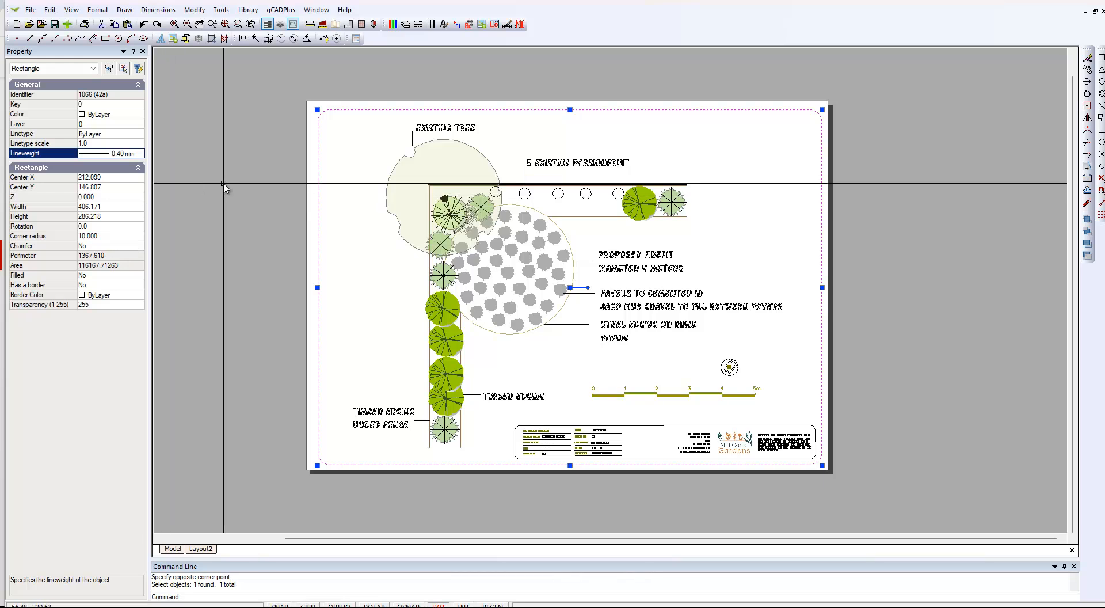
pyautogui.press('Escape')
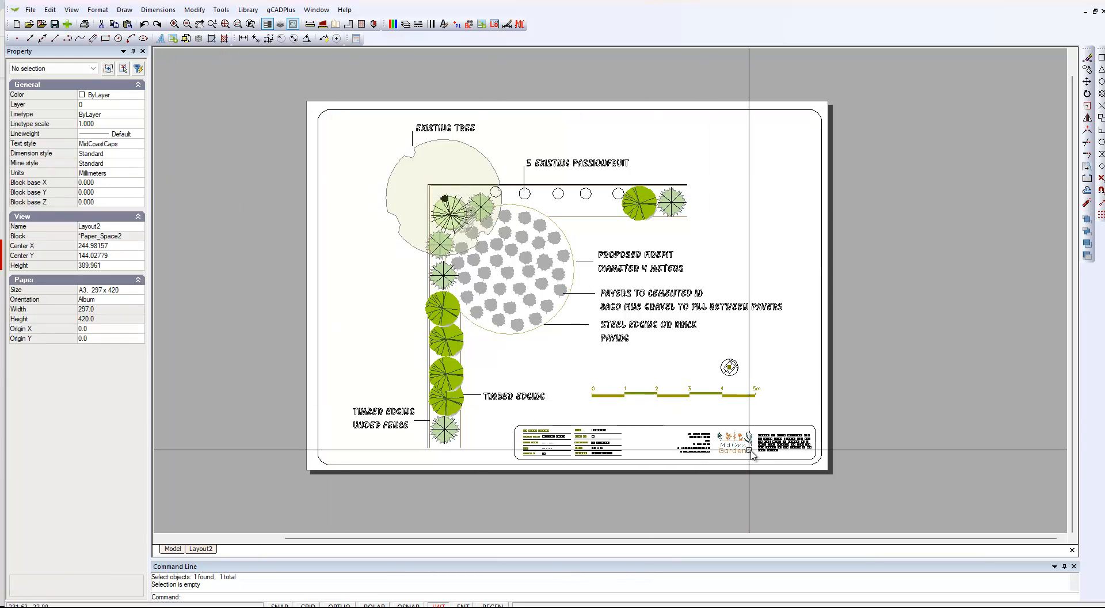
pyautogui.scroll(5, 821, 472)
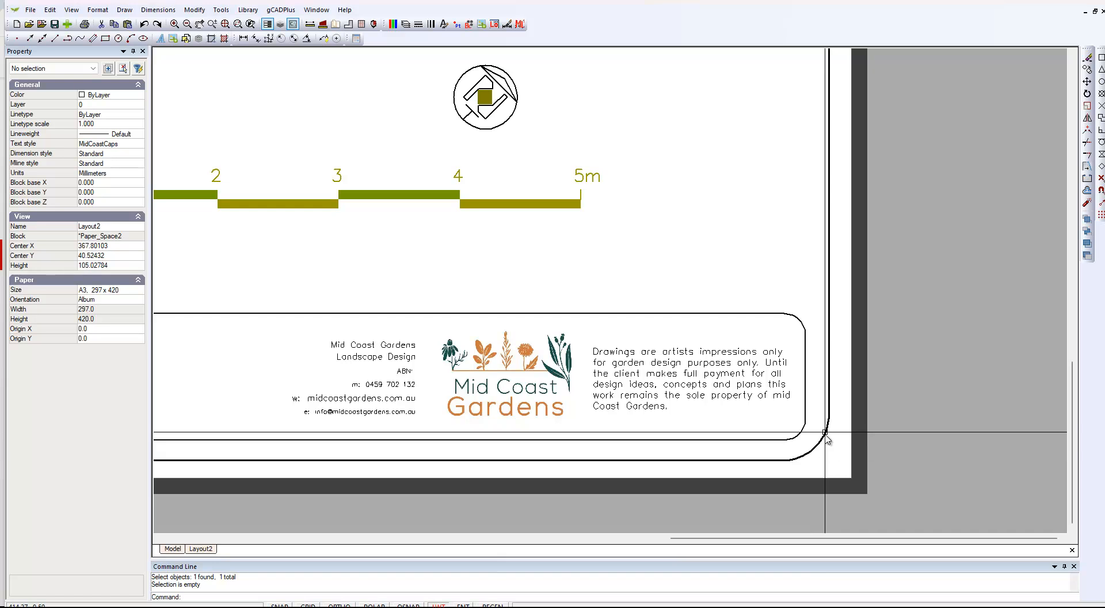
# Start a PDF export of the layout at Maximum level, using a Window print area that encloses the whole rounded sheet border.
pyautogui.scroll(-3, 829, 395)
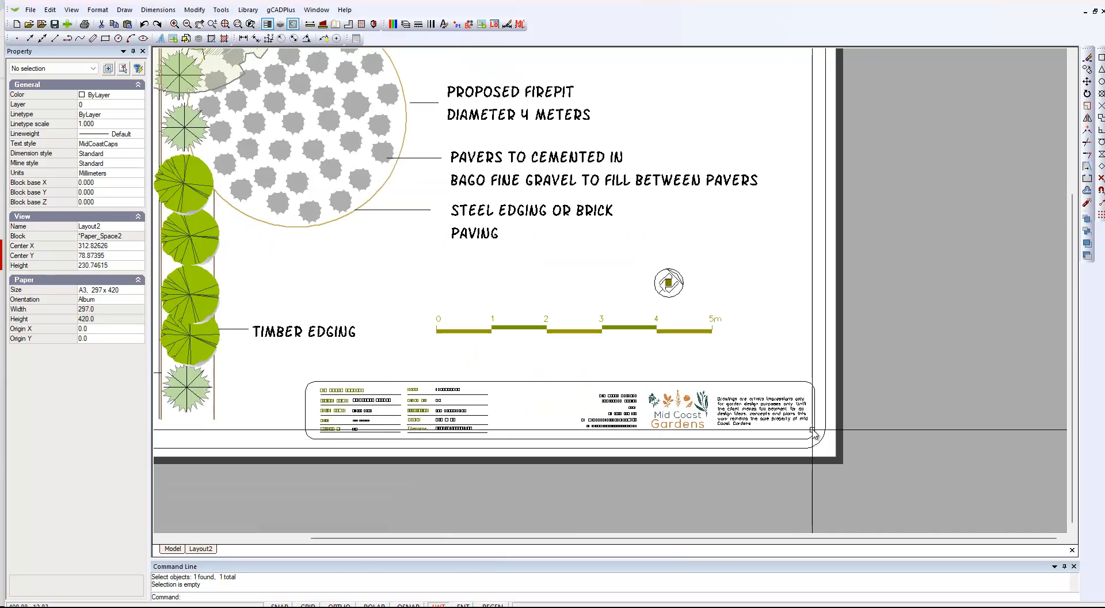
pyautogui.scroll(-1, 639, 351)
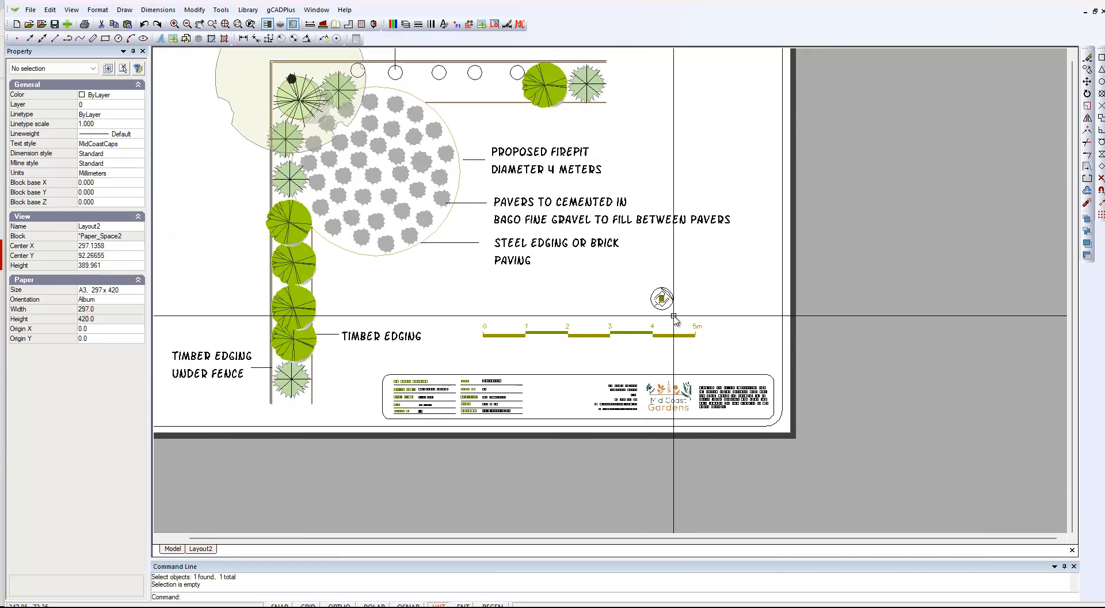
pyautogui.scroll(-1, 674, 318)
pyautogui.moveTo(617, 377); pyautogui.dragTo(712, 379, button='middle')
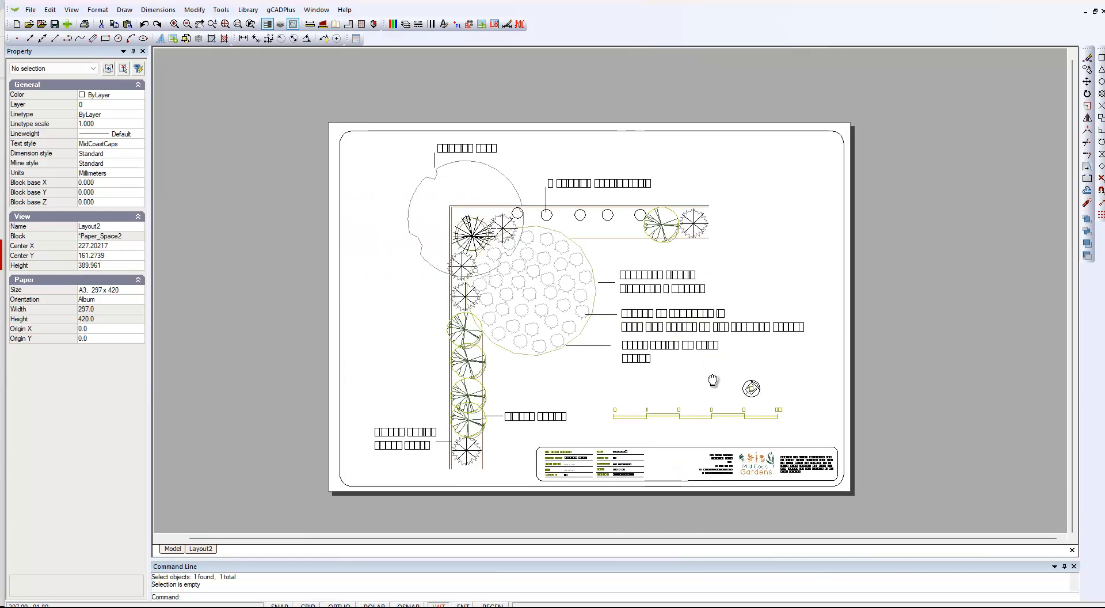
pyautogui.rightClick(731, 229)
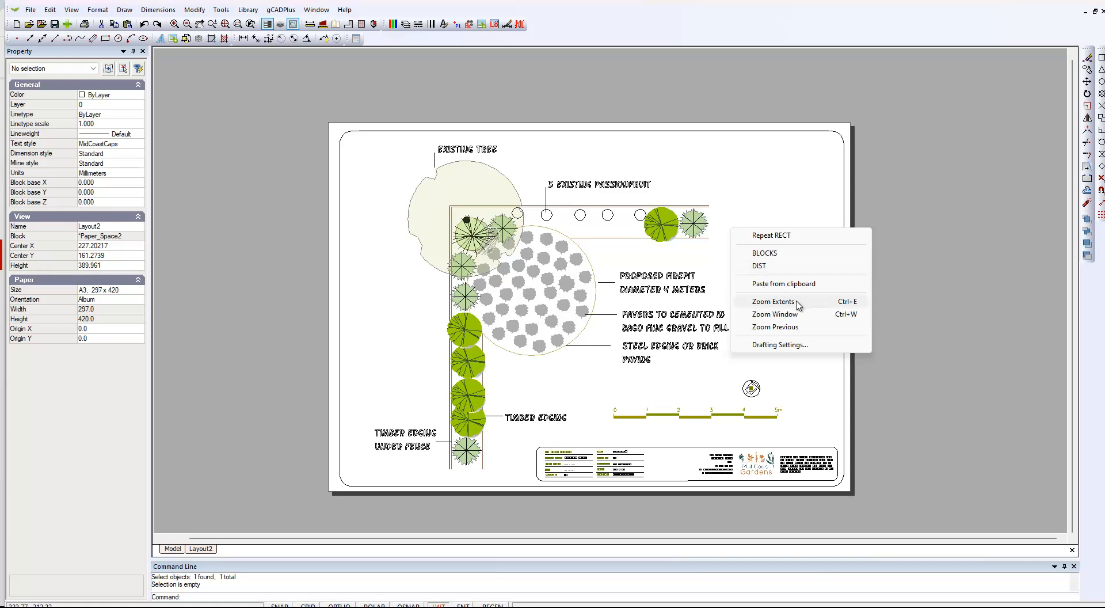
pyautogui.click(772, 301)
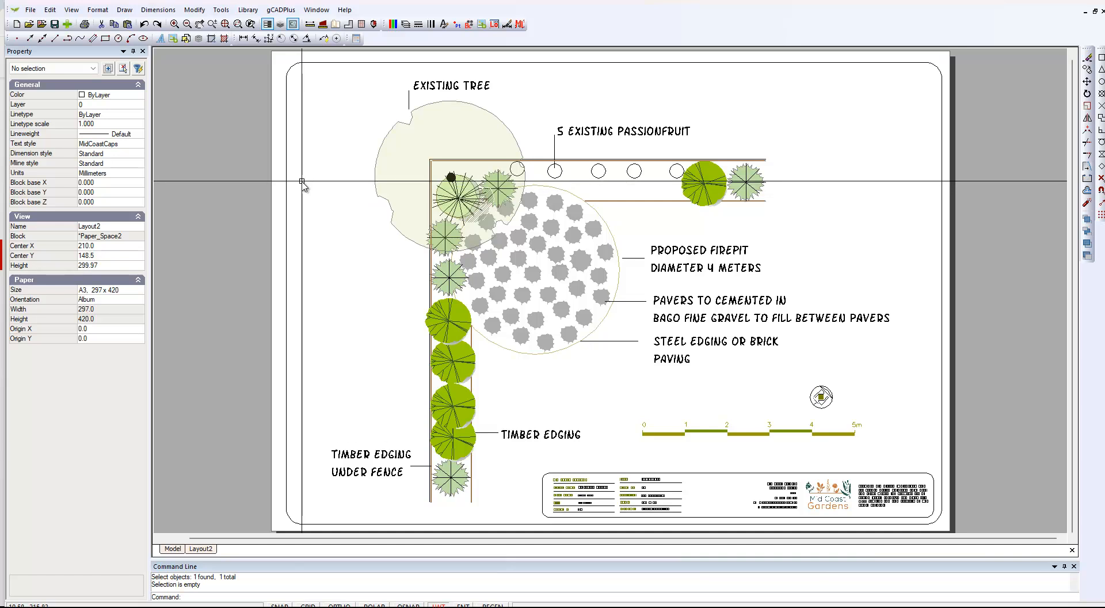
pyautogui.click(31, 11)
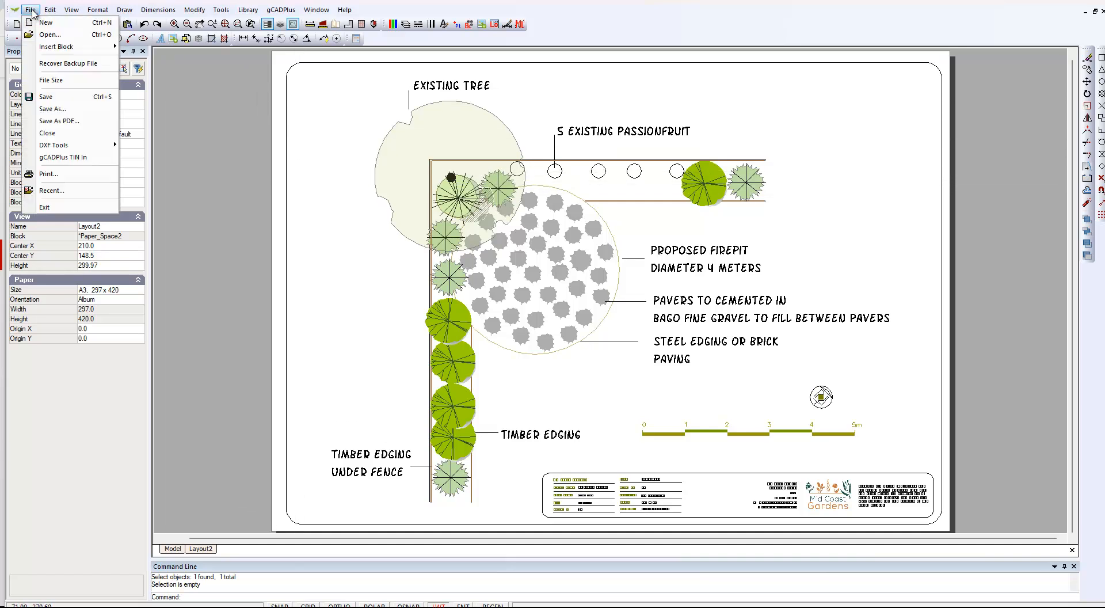
pyautogui.click(80, 120)
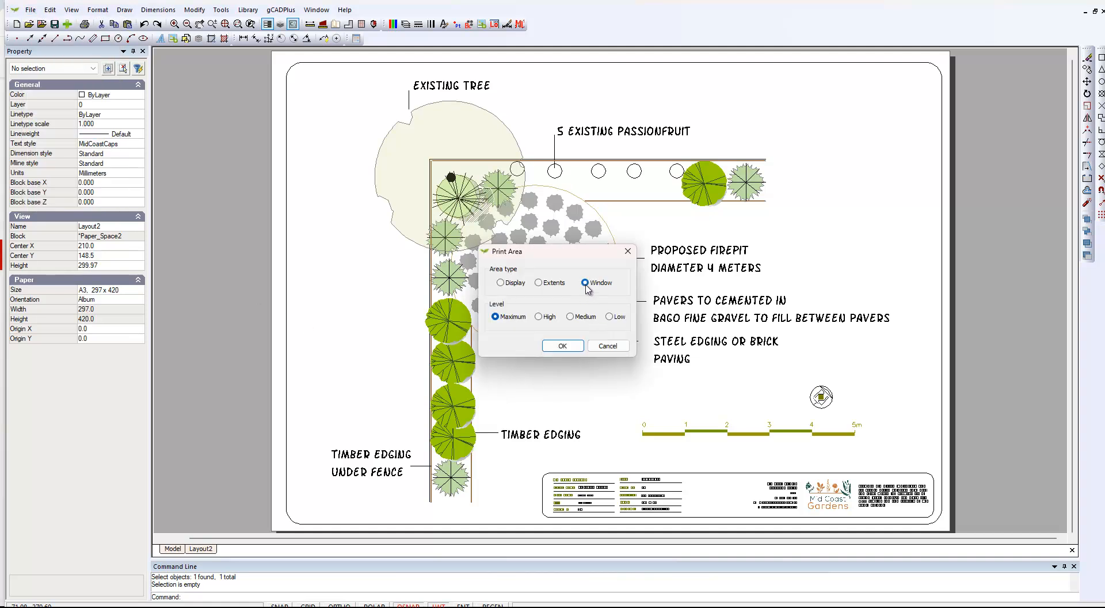
pyautogui.click(563, 346)
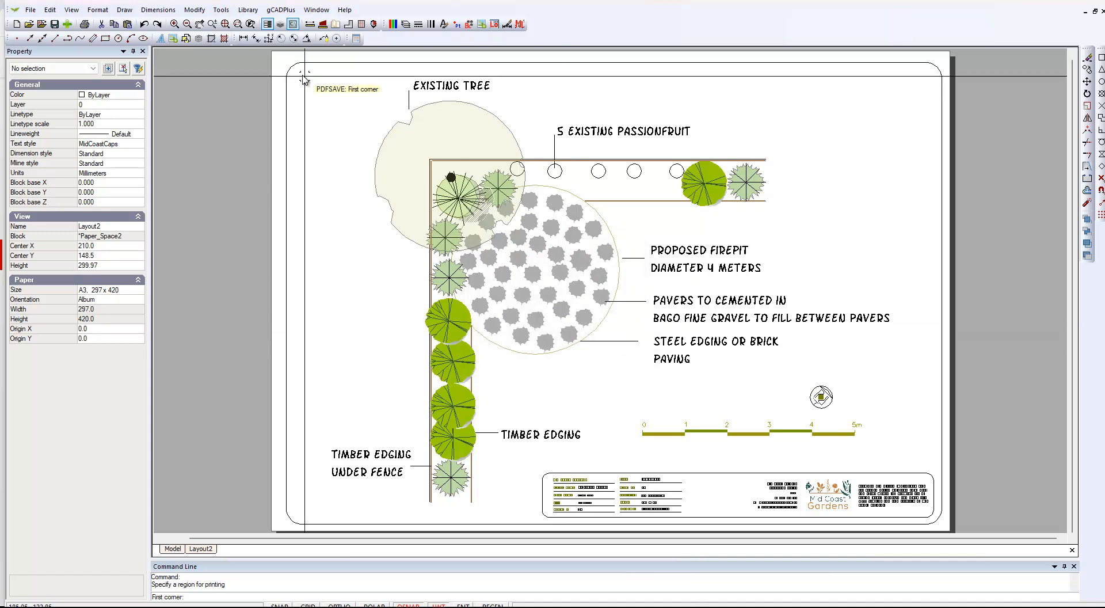
pyautogui.click(281, 59)
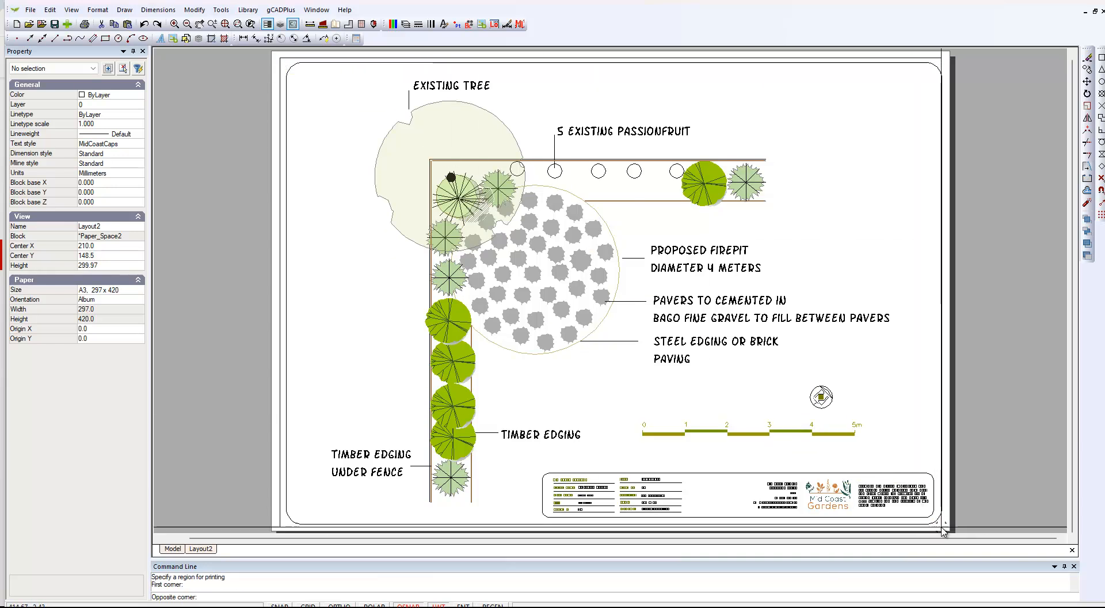
pyautogui.click(953, 530)
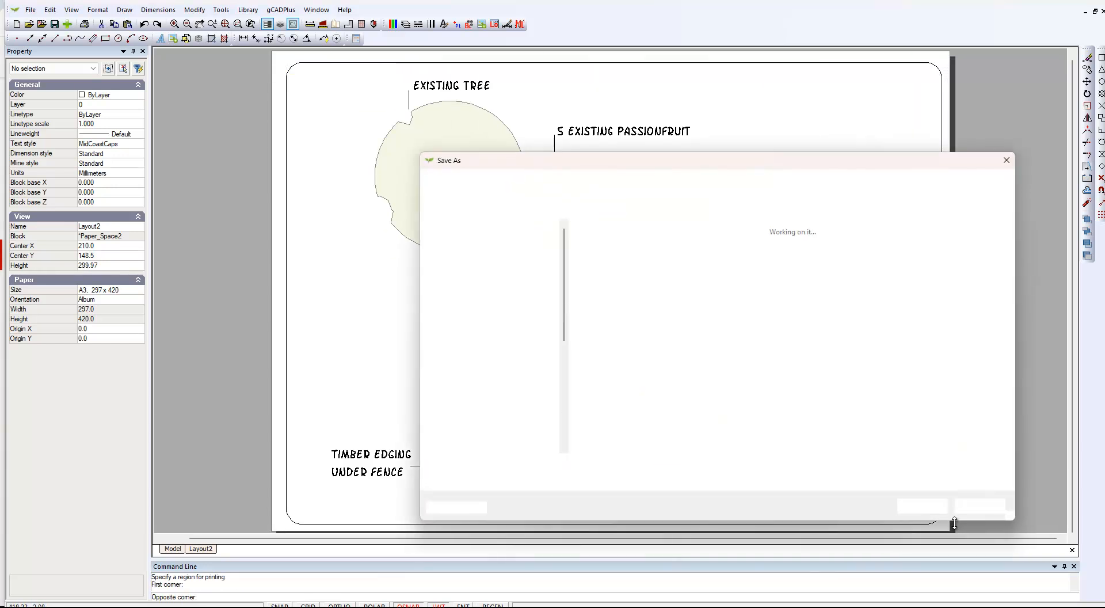
# Save the exported layout as test.pdf in the FirePit folder, overwriting the existing file.
pyautogui.click(671, 254)
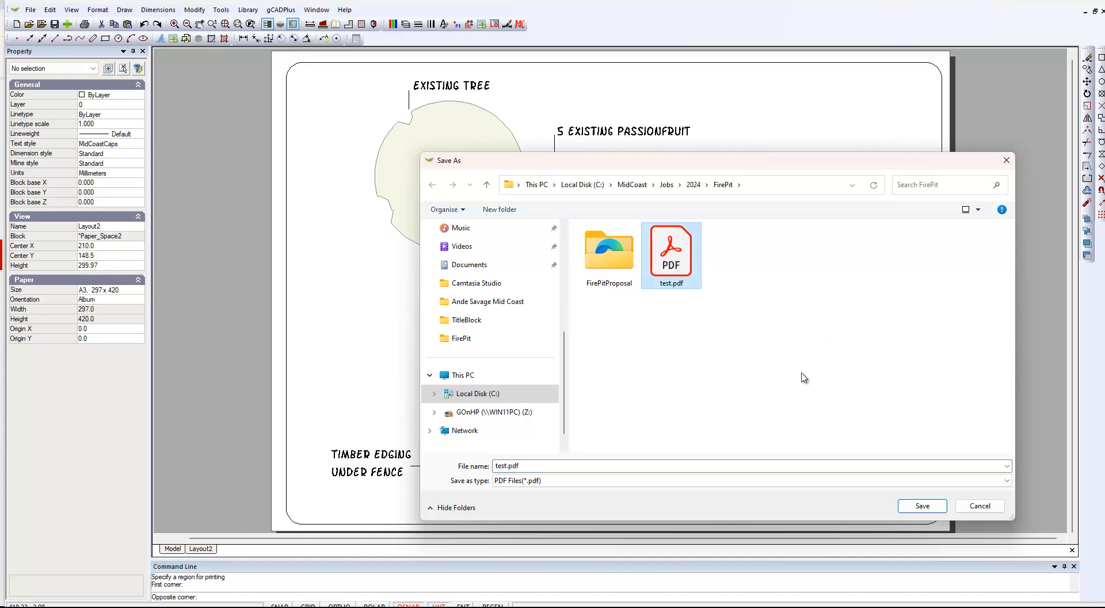
pyautogui.click(921, 505)
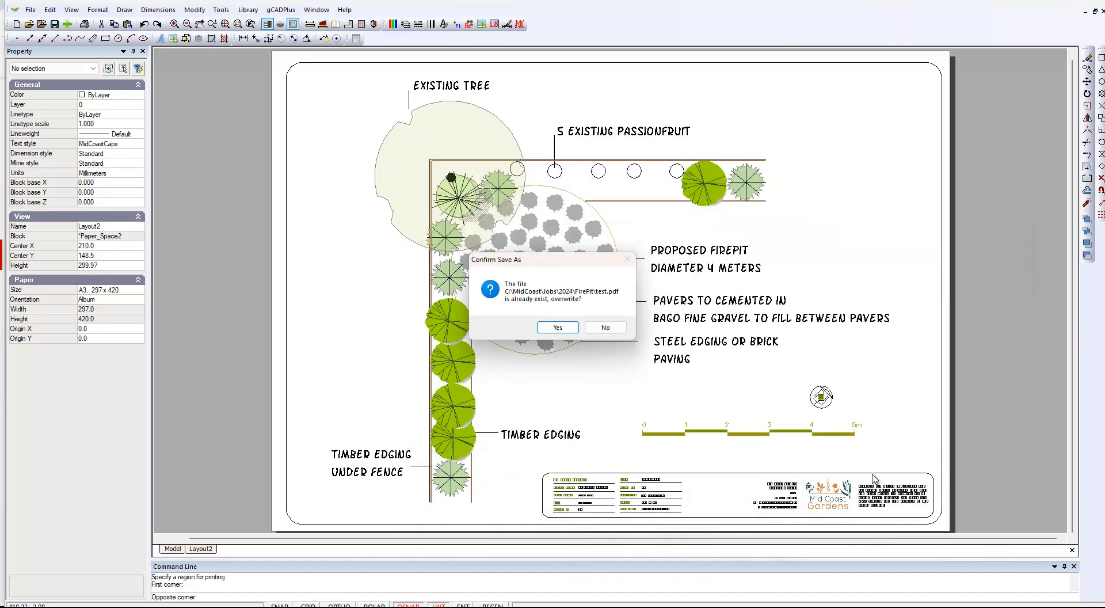
pyautogui.click(560, 327)
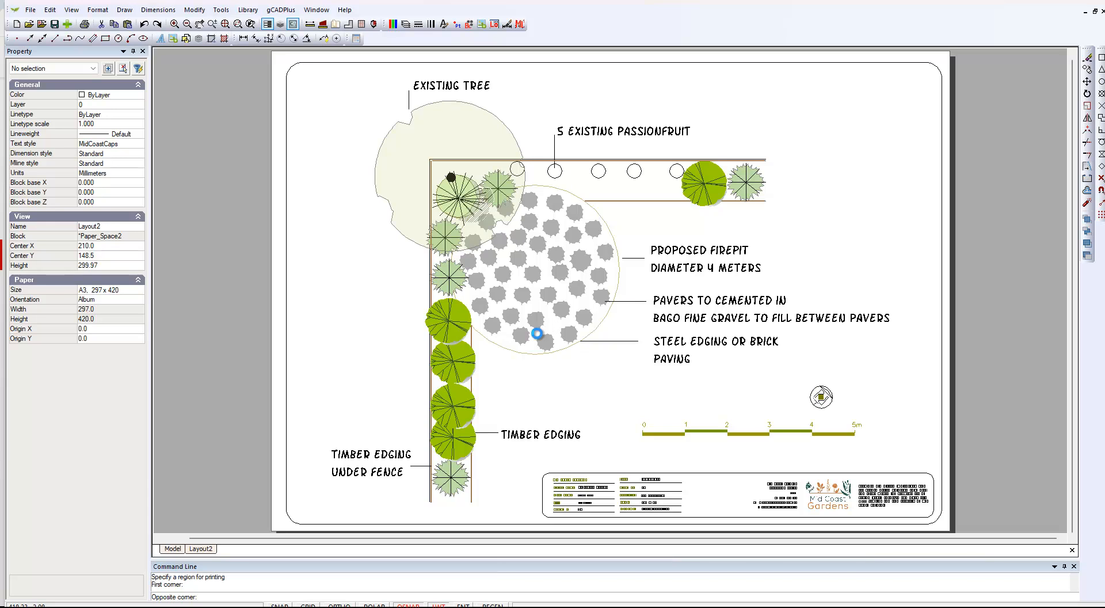